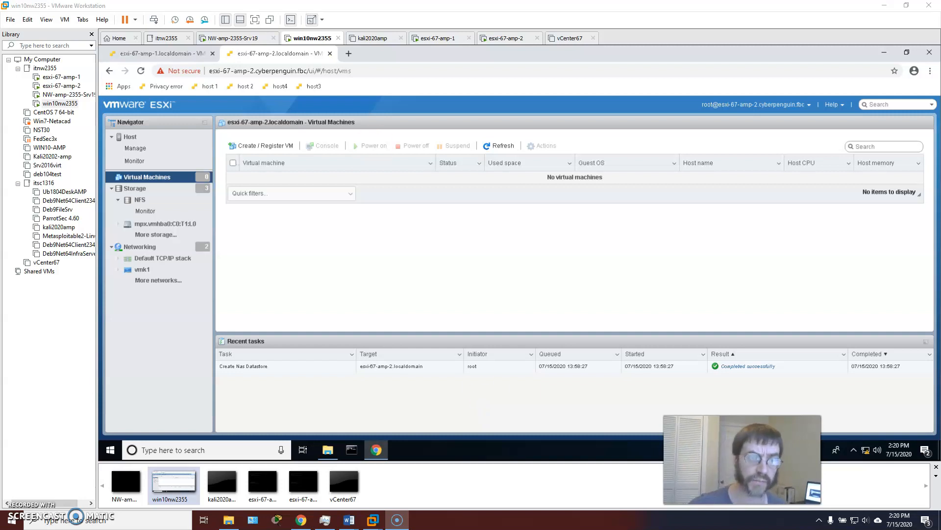
- Start registering an existing virtual machine on the esxi-67-amp-2 host
left_click(180, 55)
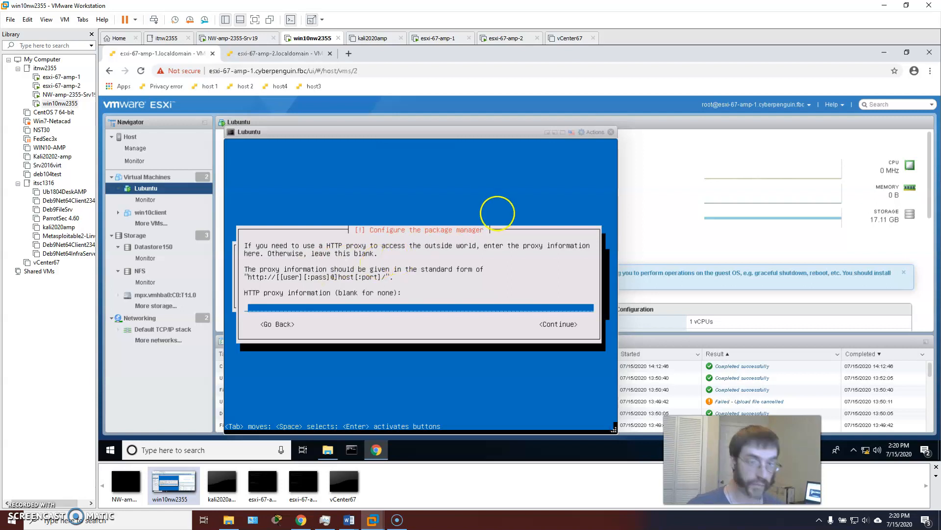
left_click(293, 53)
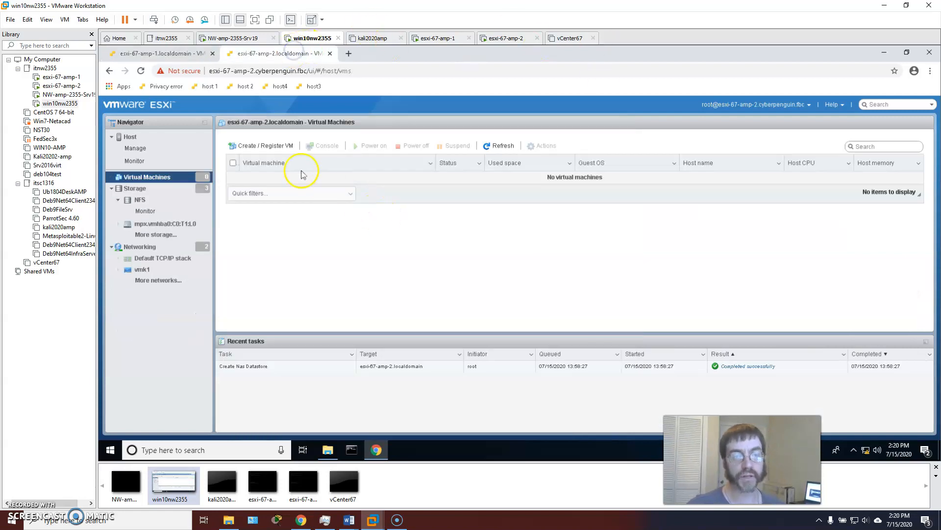
left_click(277, 146)
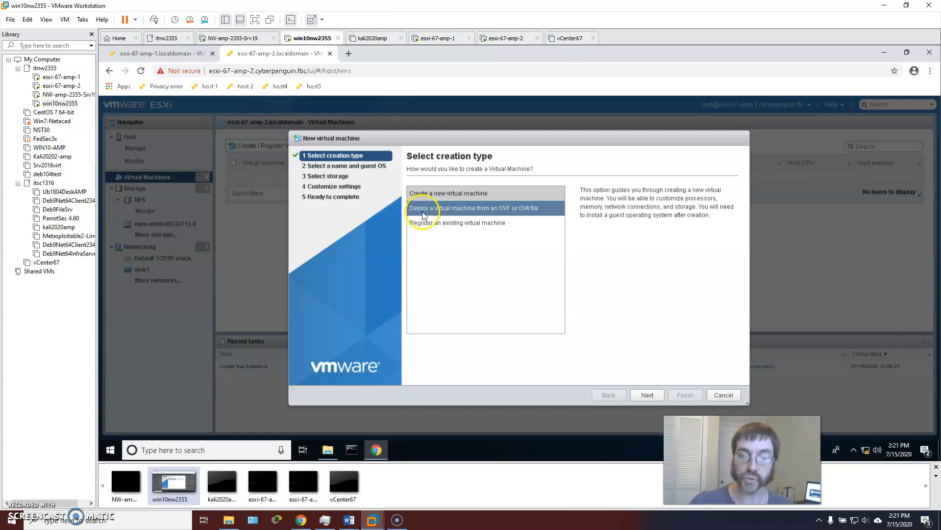
left_click(452, 222)
left_click(646, 394)
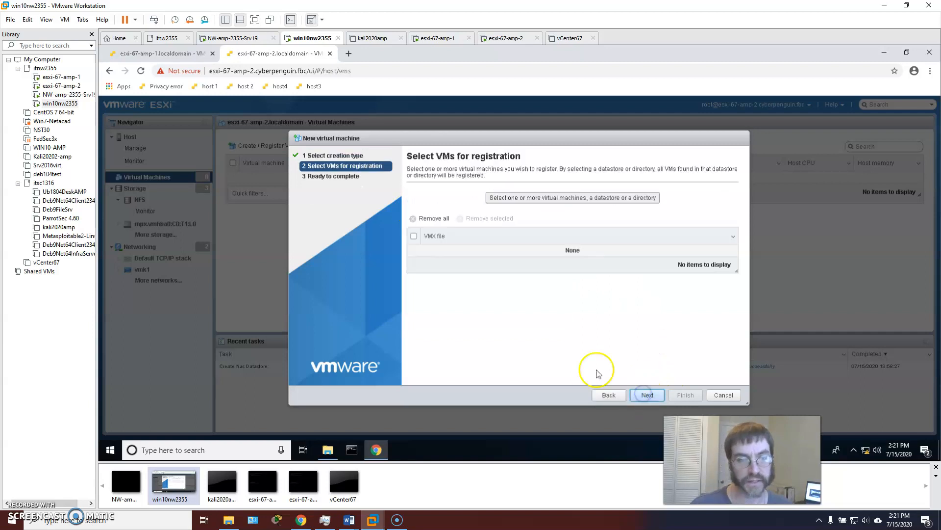
- Choose Kali-Linux-2020.2-vmware-amd64.vmx from the Kali-Linux-2020.2-amd64.vmwarevm folder under VM/kali-linux-2020.2-vmware-amd64 on the NFS datastore
left_click(524, 197)
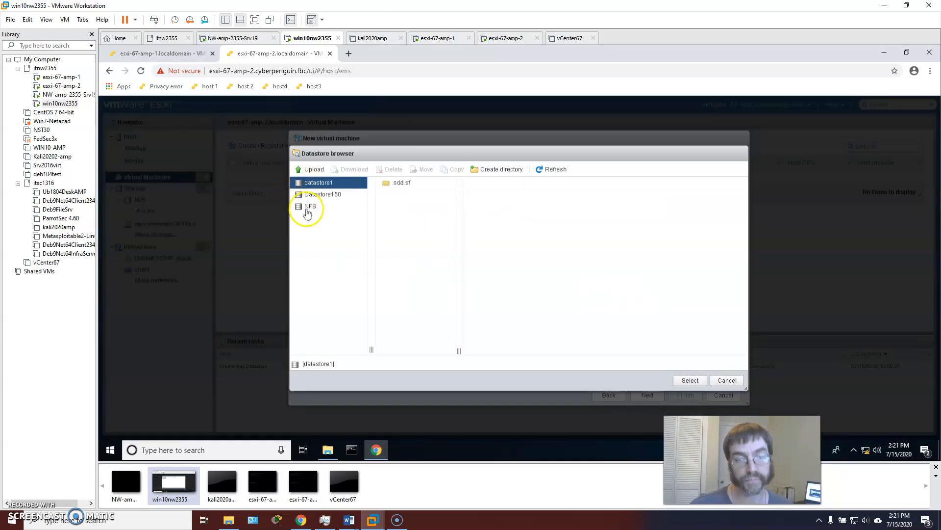
left_click(308, 207)
left_click(395, 186)
left_click(509, 184)
left_click(581, 187)
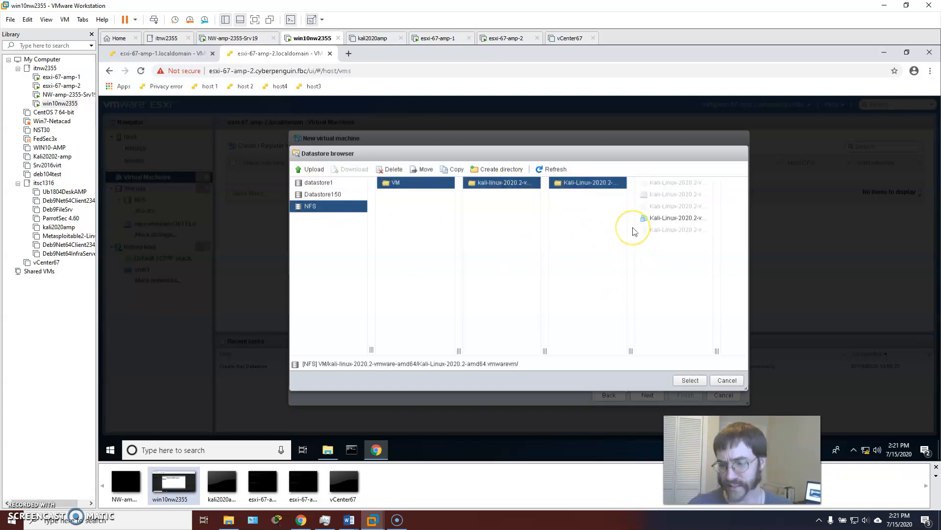
left_click(641, 218)
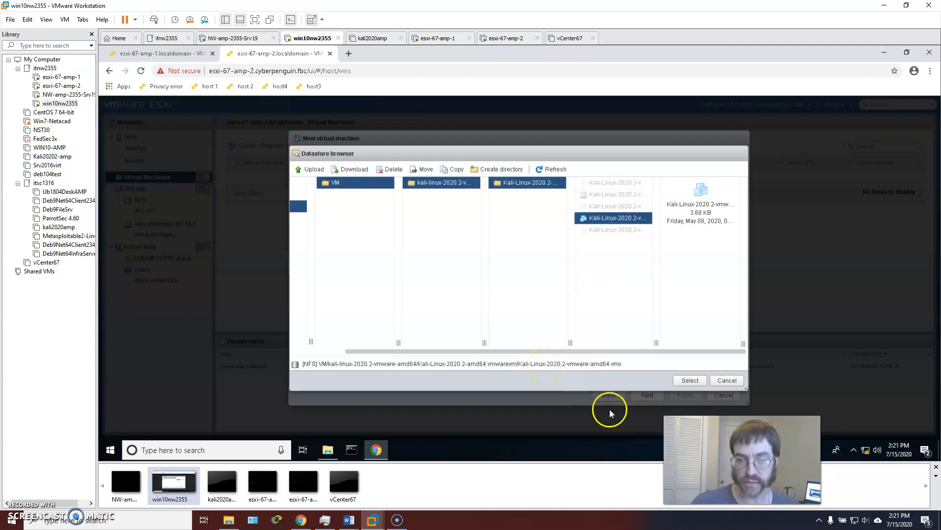
left_click(689, 380)
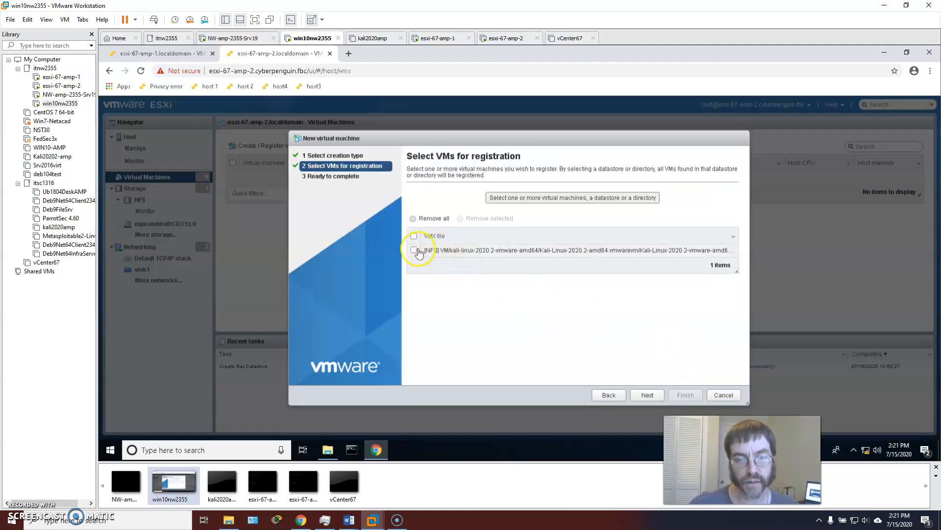
- Select the Kali VMX file for registration and complete the new virtual machine wizard
left_click(414, 251)
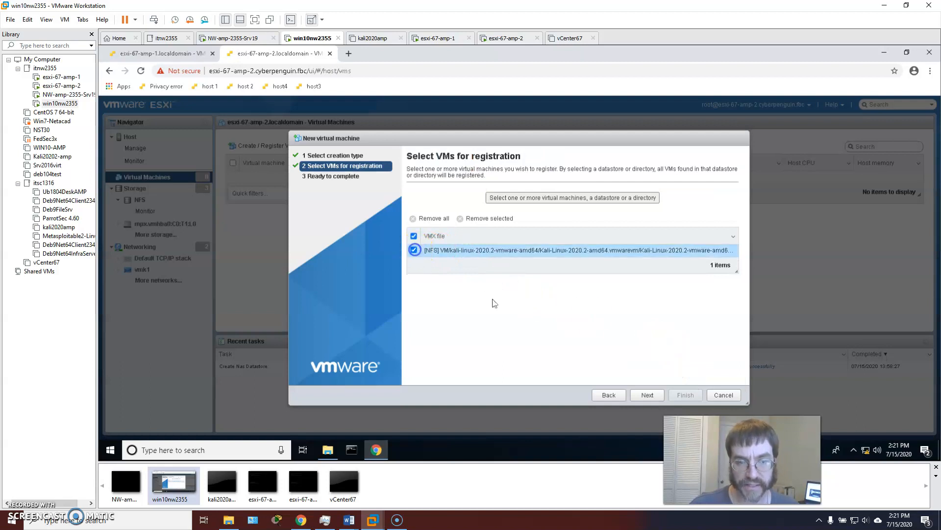
left_click(648, 396)
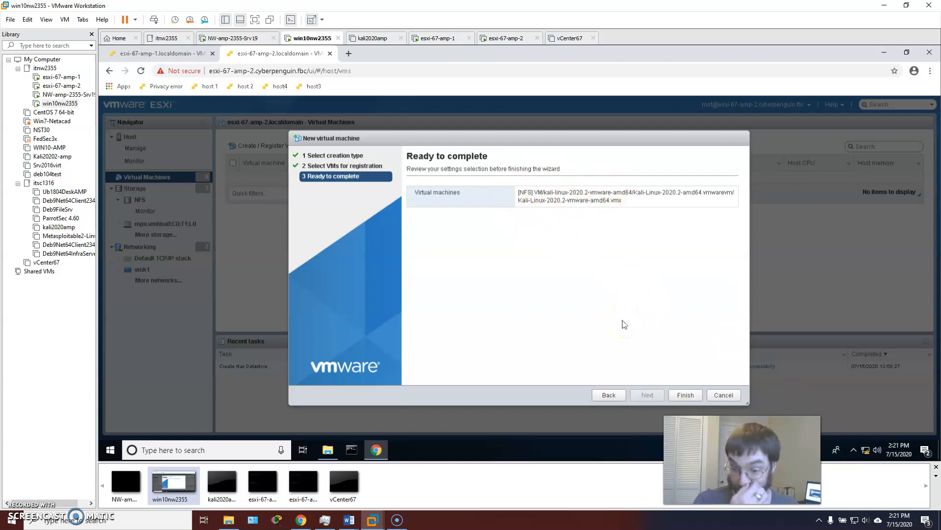
left_click(685, 394)
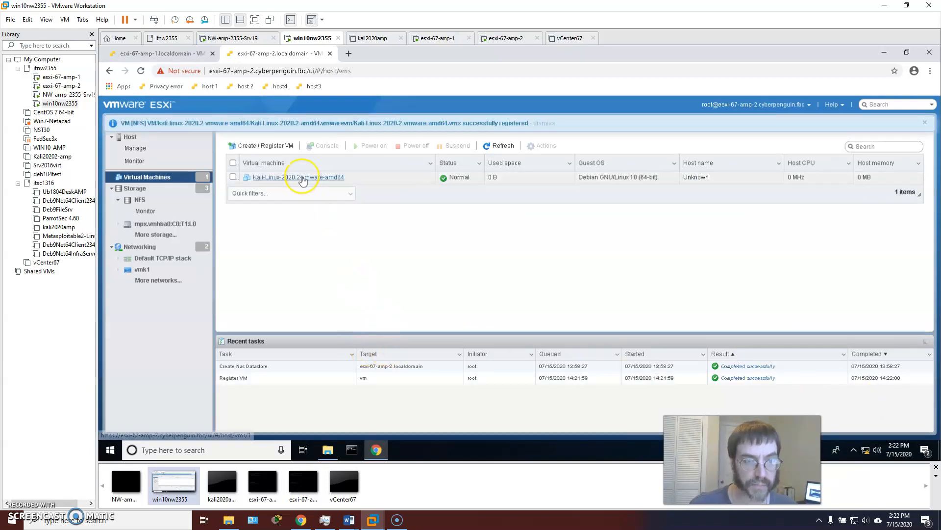
- Open the Kali-Linux-2020.2-vmware-amd64 virtual machine and try to power it on, answering the move-or-copy question with "I Copied It"
left_click(139, 201)
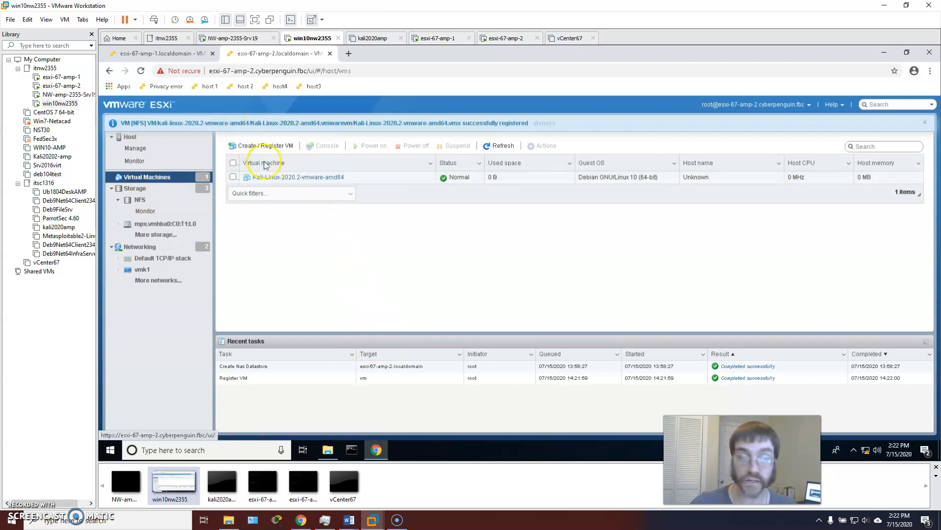
left_click(280, 180)
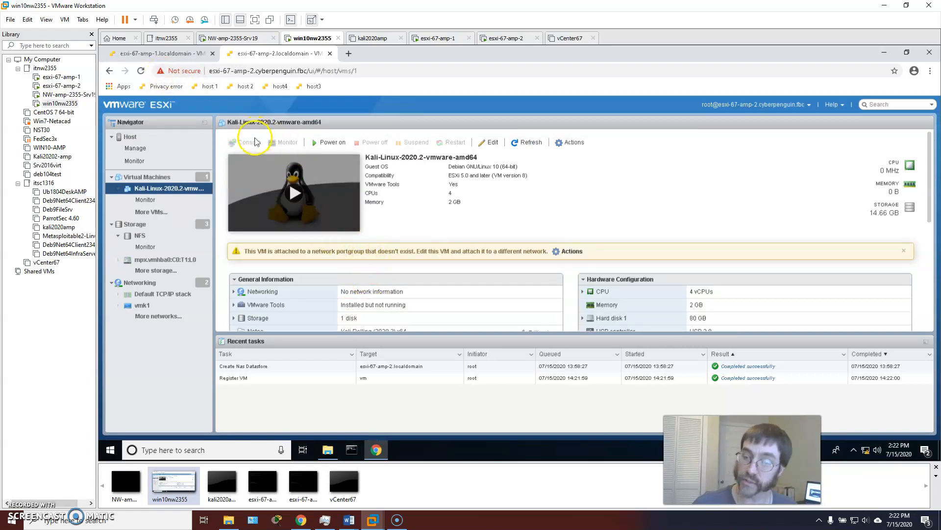
left_click(170, 55)
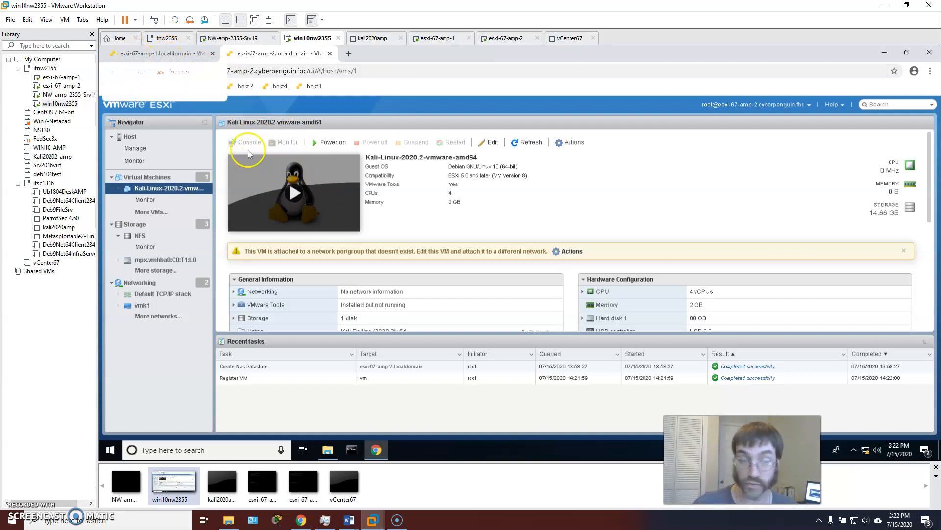
left_click(294, 193)
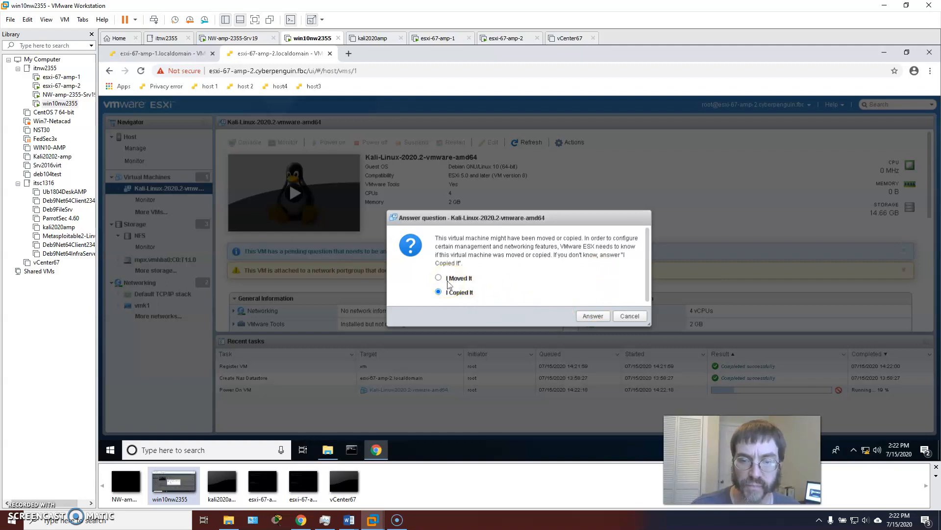
left_click(594, 314)
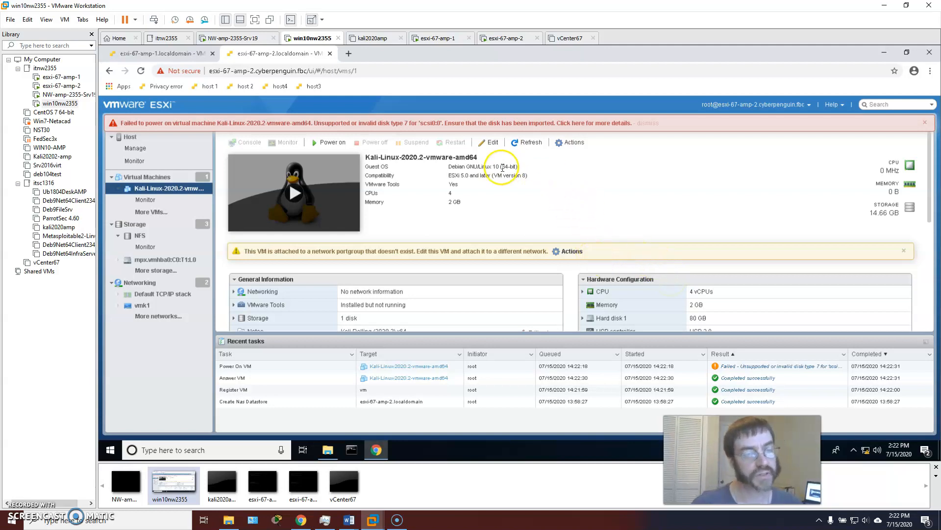
left_click(567, 251)
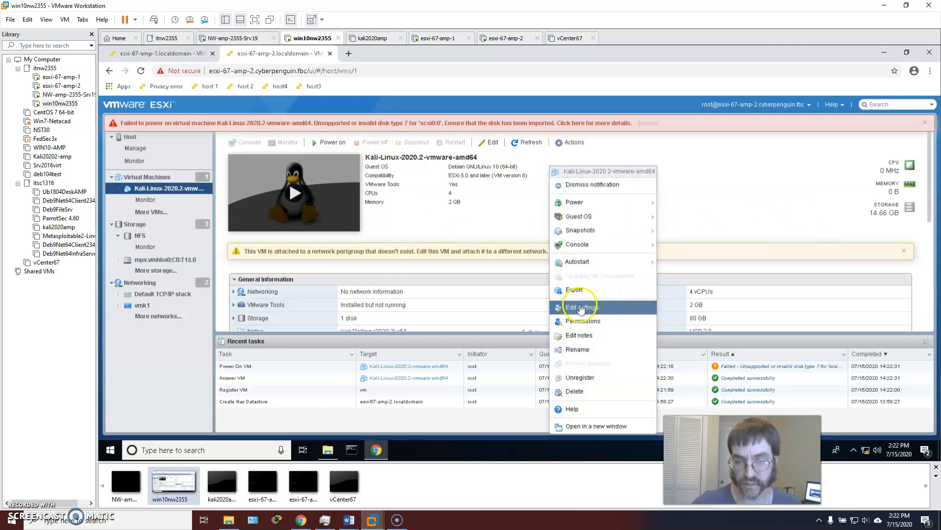
left_click(591, 306)
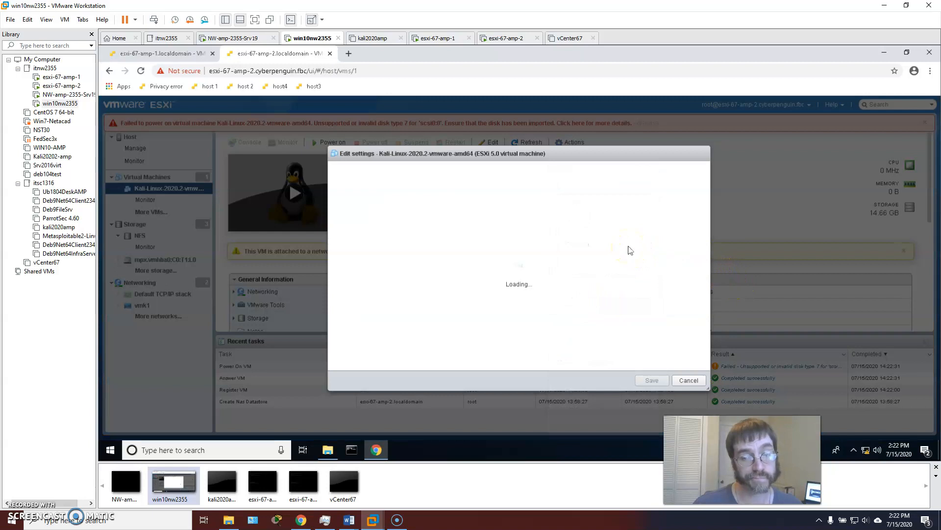
left_click(616, 249)
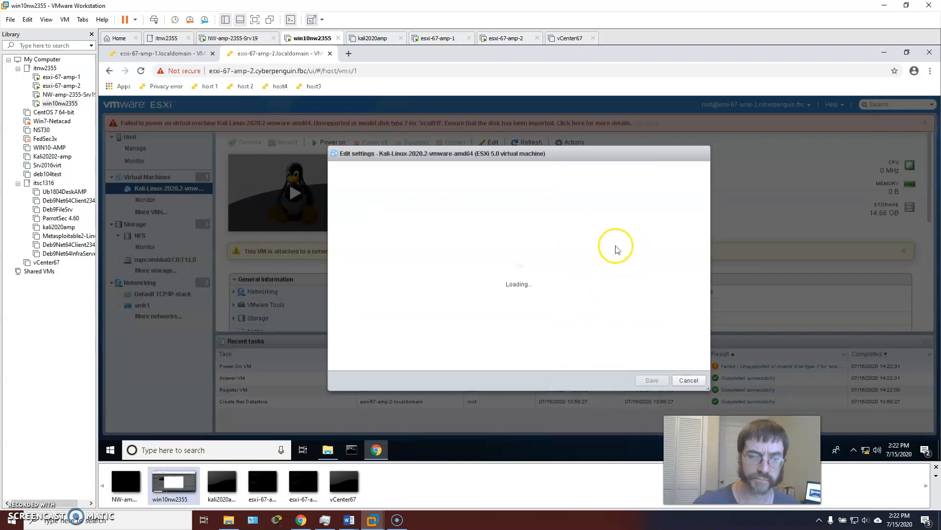
left_click(505, 239)
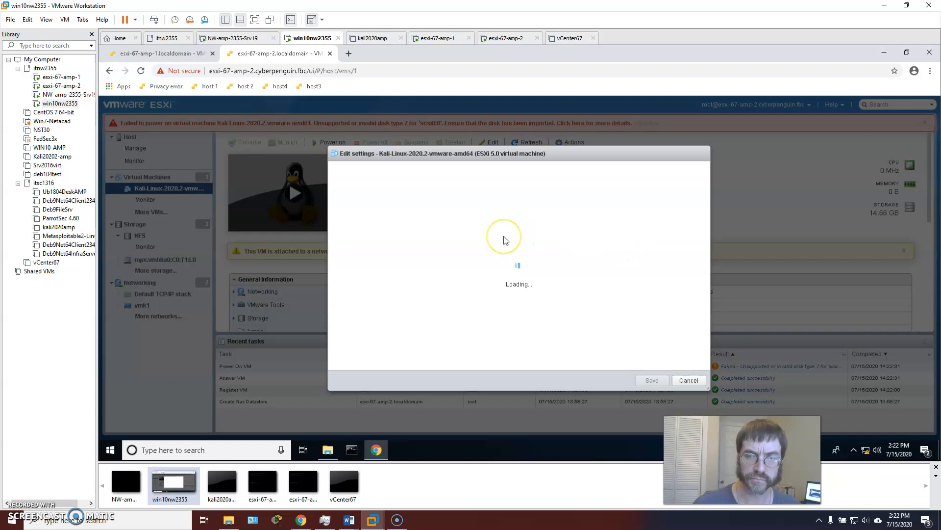
left_click(457, 155)
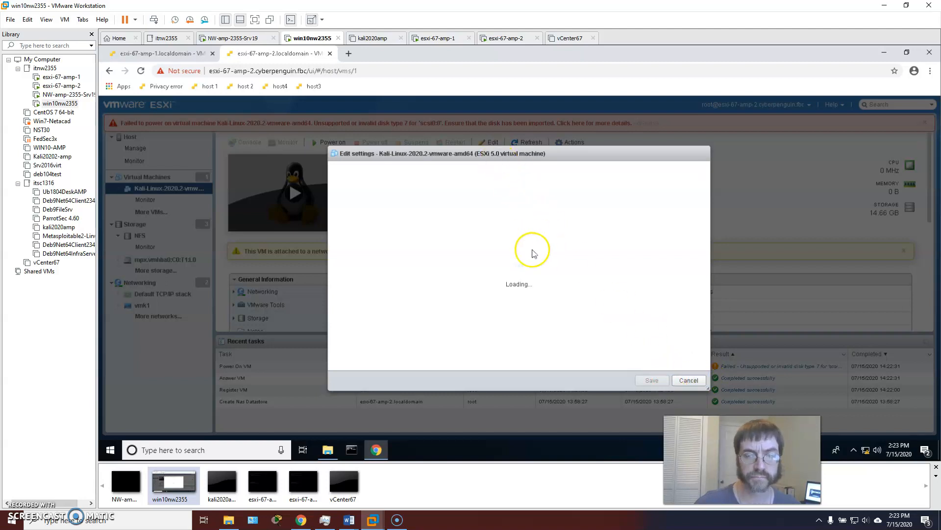
left_click(689, 380)
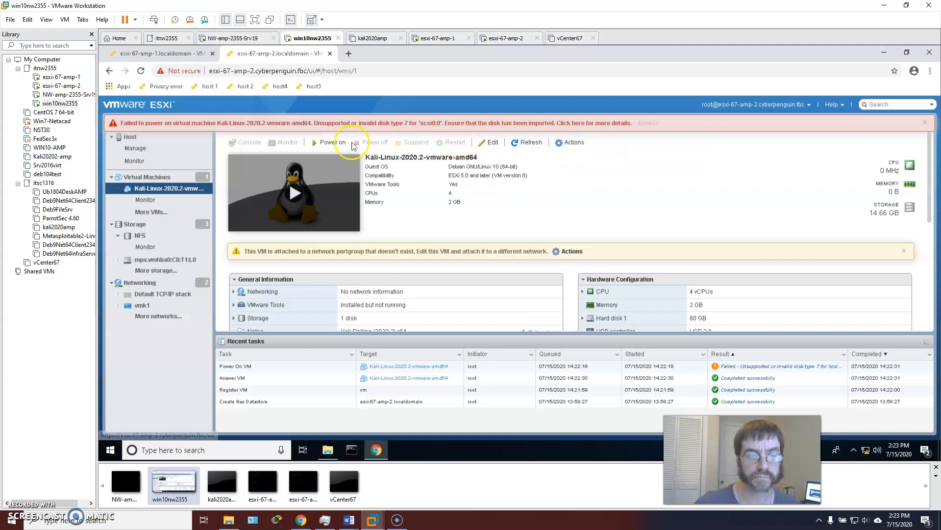
- Examine the Kali virtual machine's networking, VMware Tools, hard disk and CPU details, and try once more to open its settings
scroll(554, 240, "down", 2)
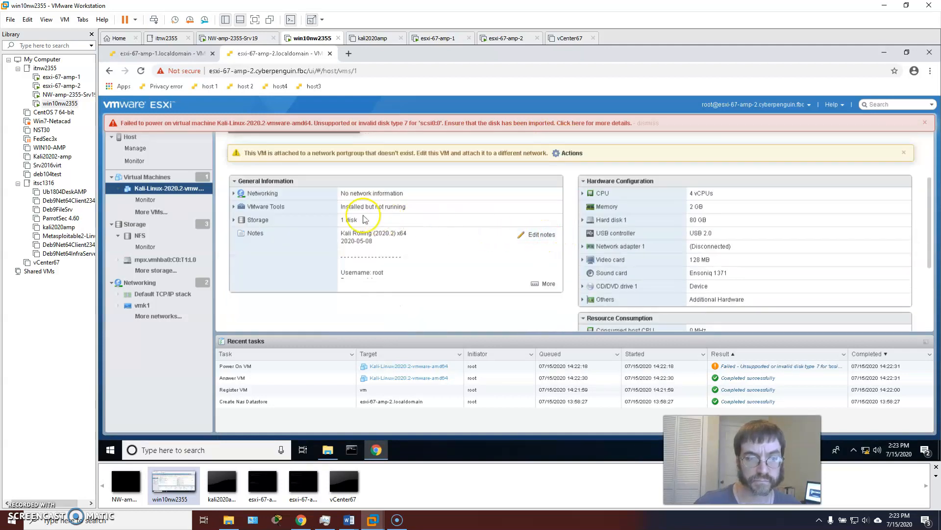
left_click(234, 206)
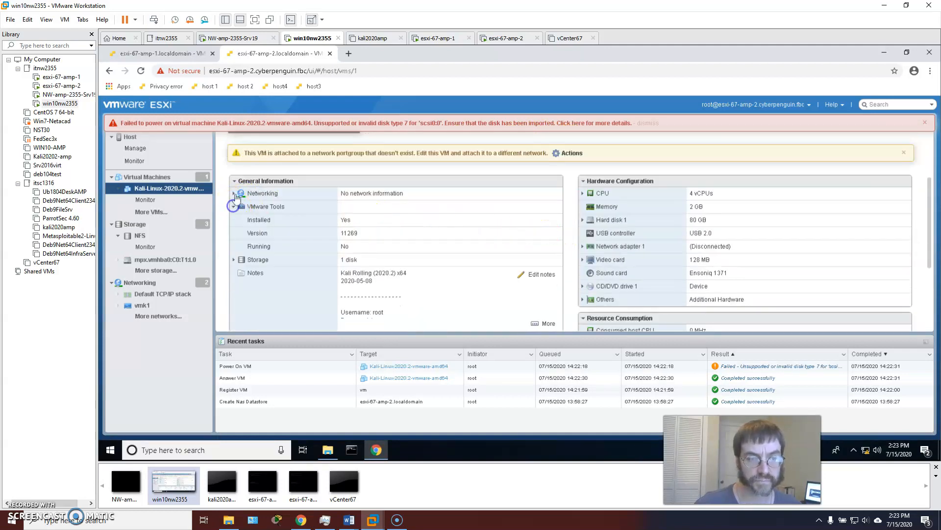
double_click(235, 193)
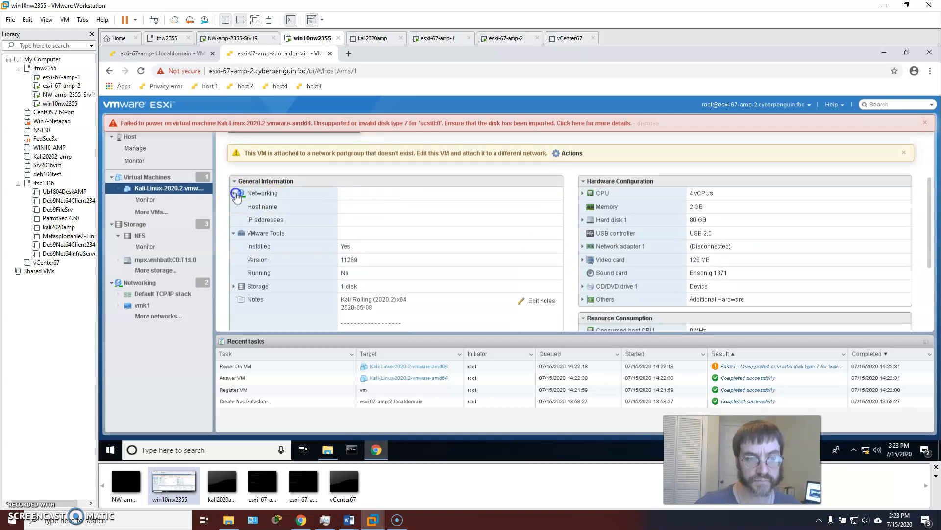
scroll(363, 221, "down", 2)
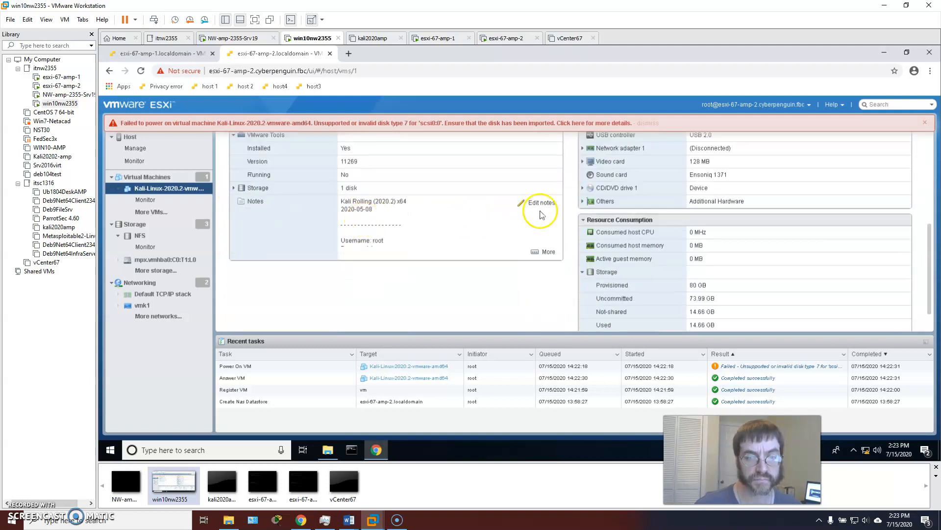
scroll(389, 209, "up", 3)
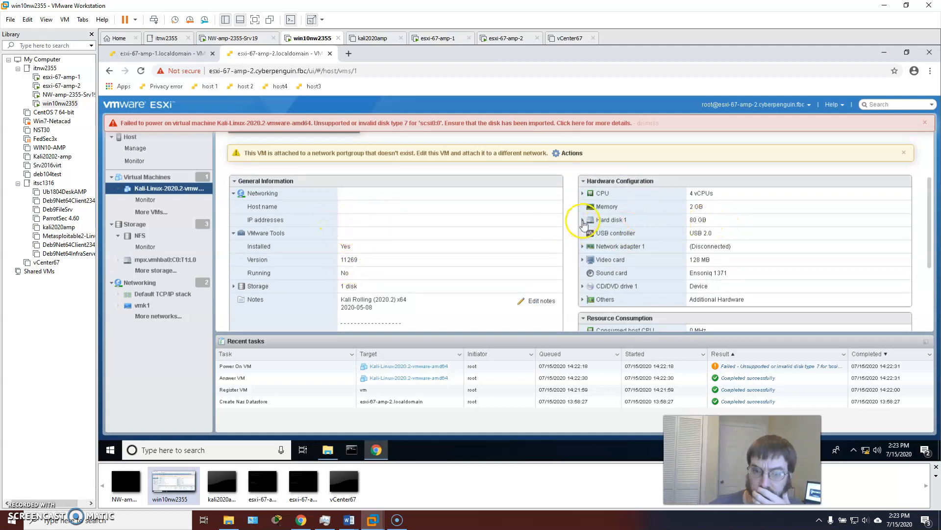
left_click(583, 221)
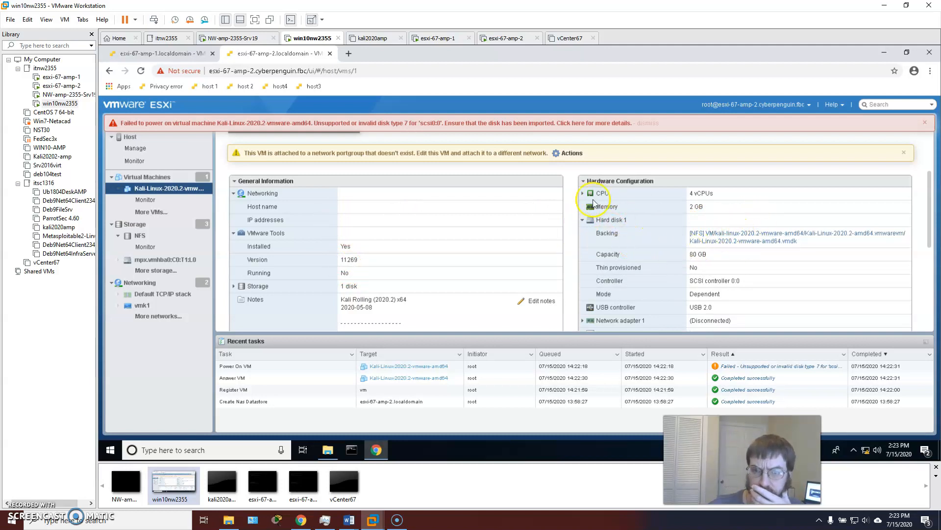
left_click(583, 194)
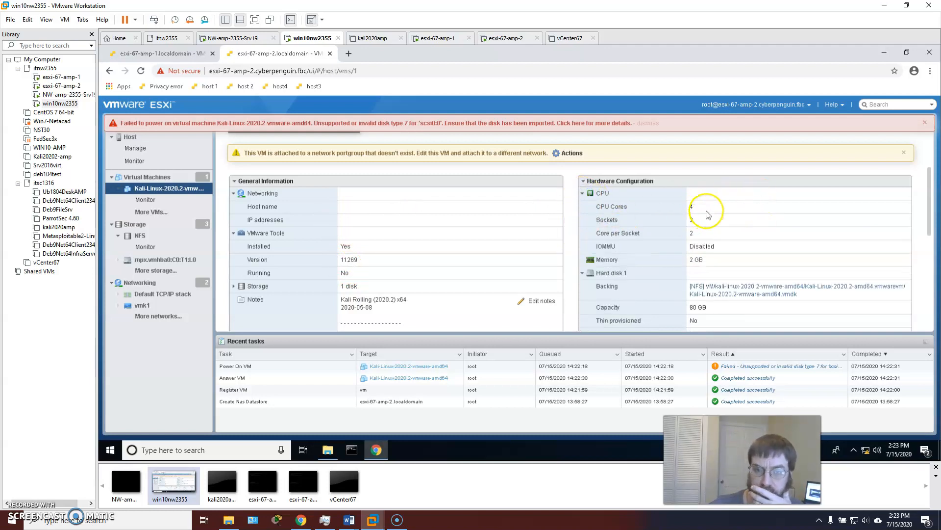
scroll(694, 226, "down", 3)
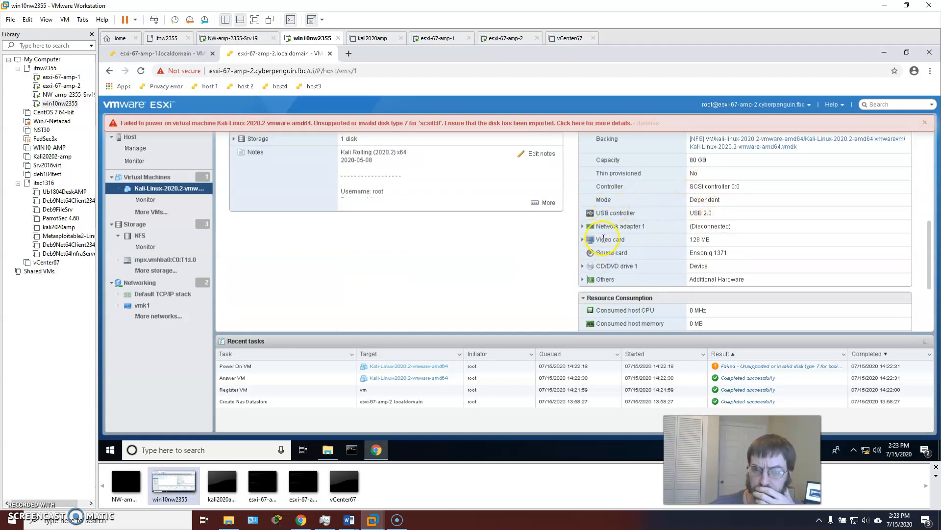
scroll(603, 241, "up", 5)
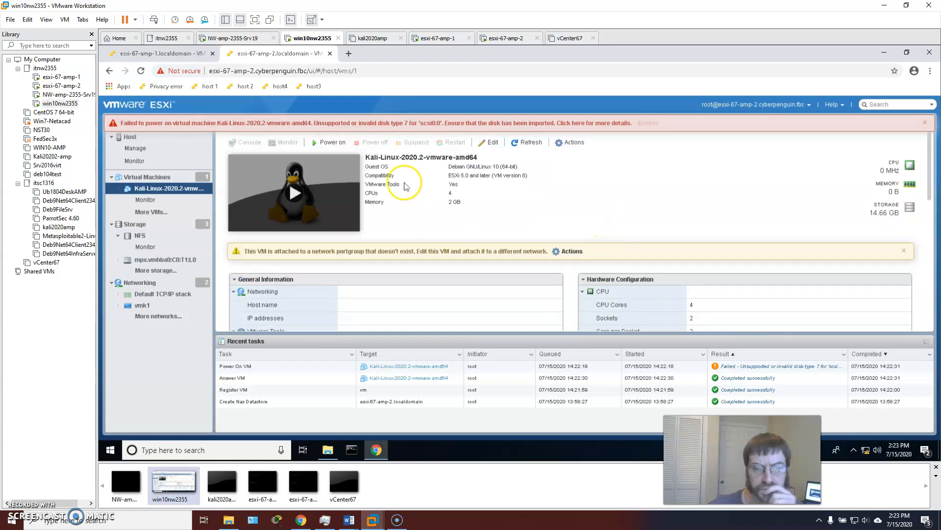
left_click(488, 142)
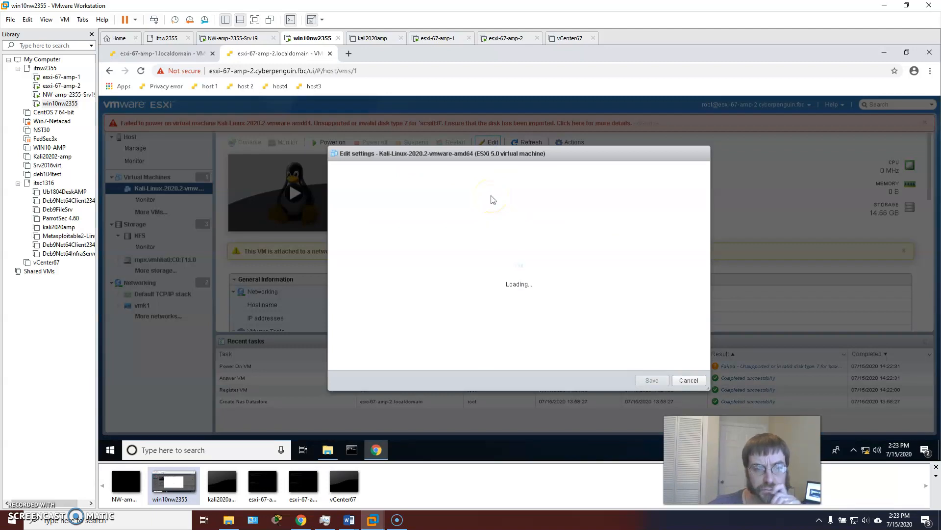
left_click(689, 380)
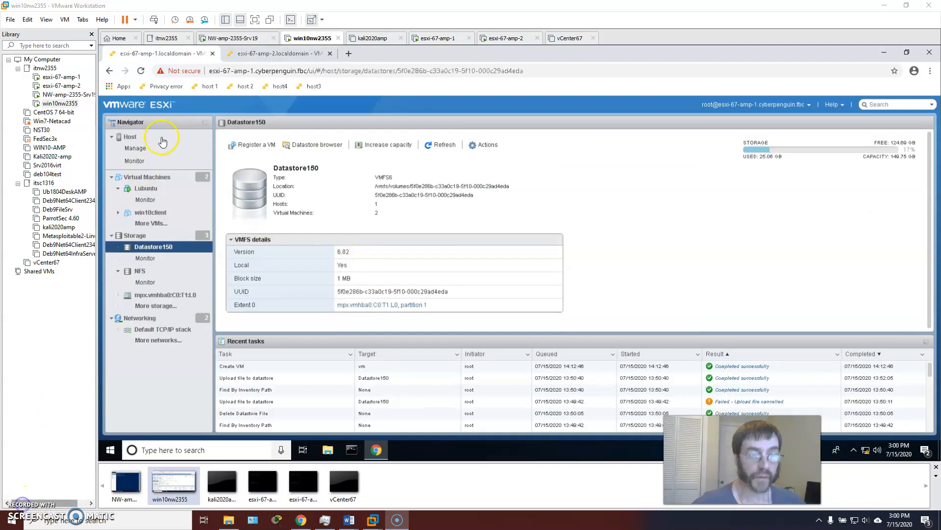
- Check the esxi-67-amp-2 host's page, and return to the esxi-67-amp-1 host to view its virtual machines list
left_click(255, 53)
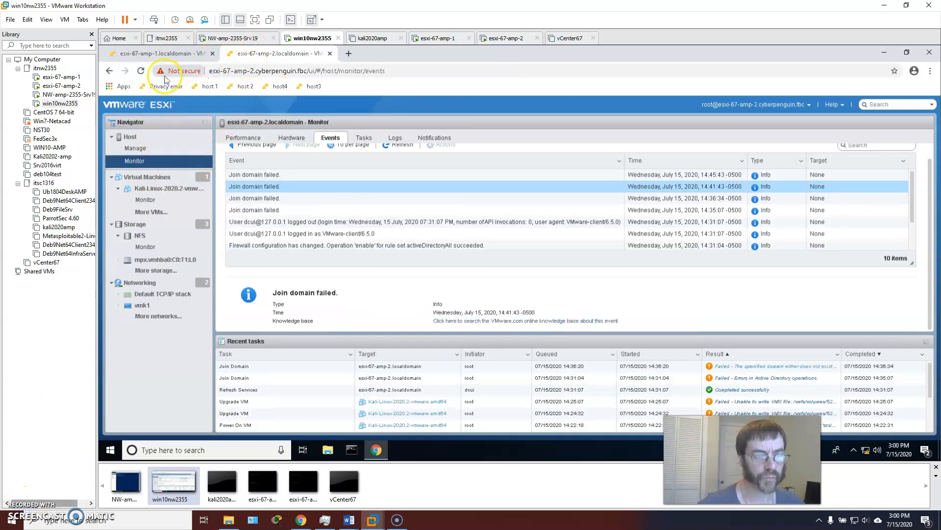
left_click(167, 53)
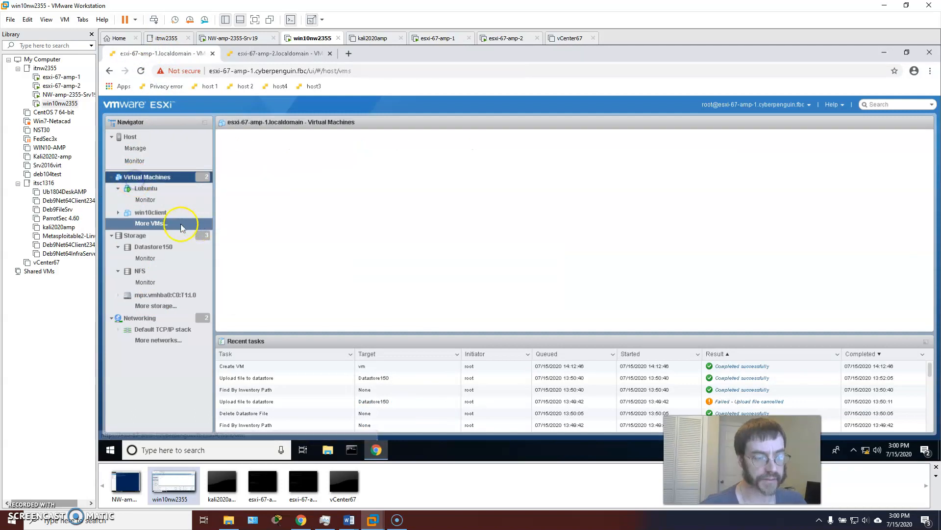
left_click(118, 186)
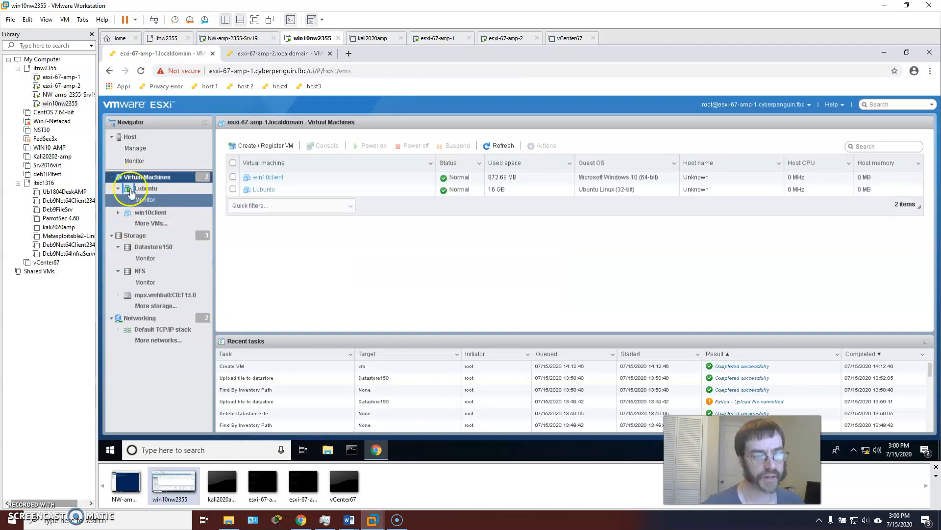
left_click(152, 224)
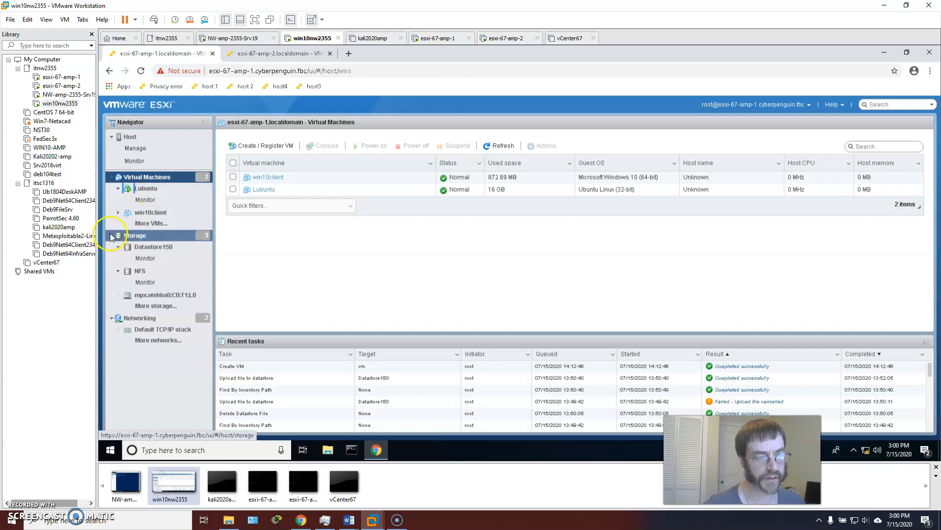
left_click(137, 191)
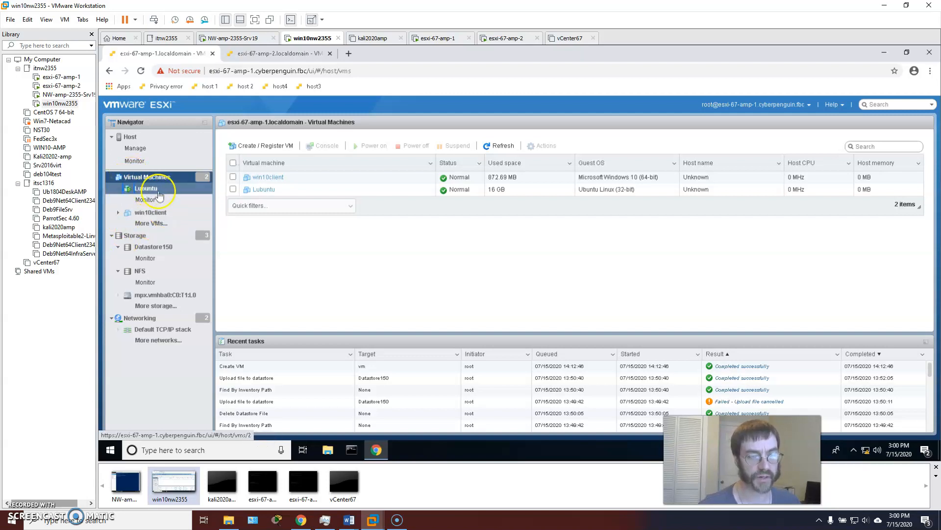
left_click(279, 270)
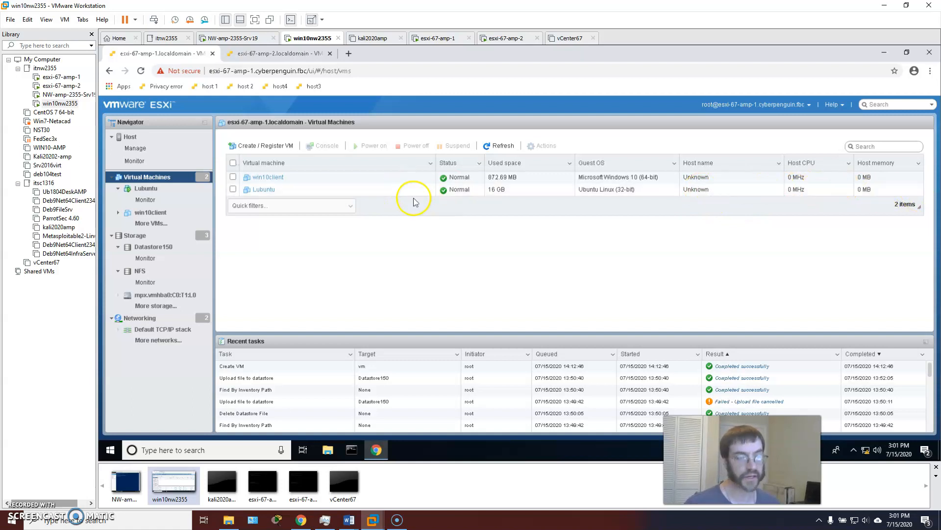
- Refresh the esxi-67-amp-1 host overview and check the monitoring events of the esxi-67-amp-2 host
left_click(111, 176)
left_click(128, 137)
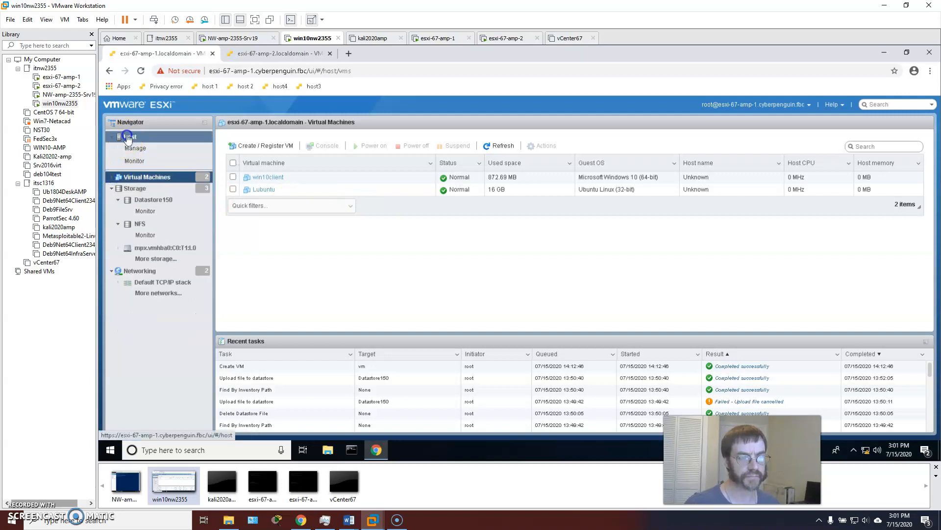
left_click(112, 177)
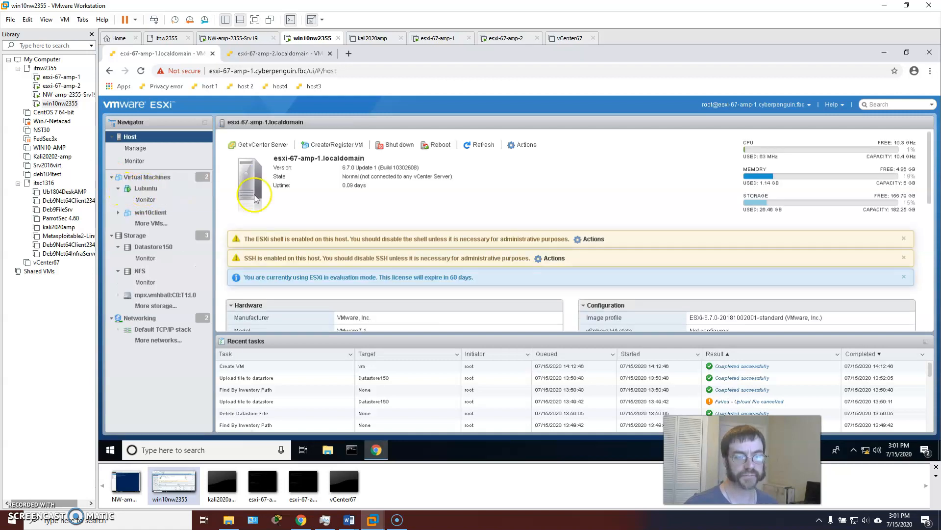
left_click(479, 144)
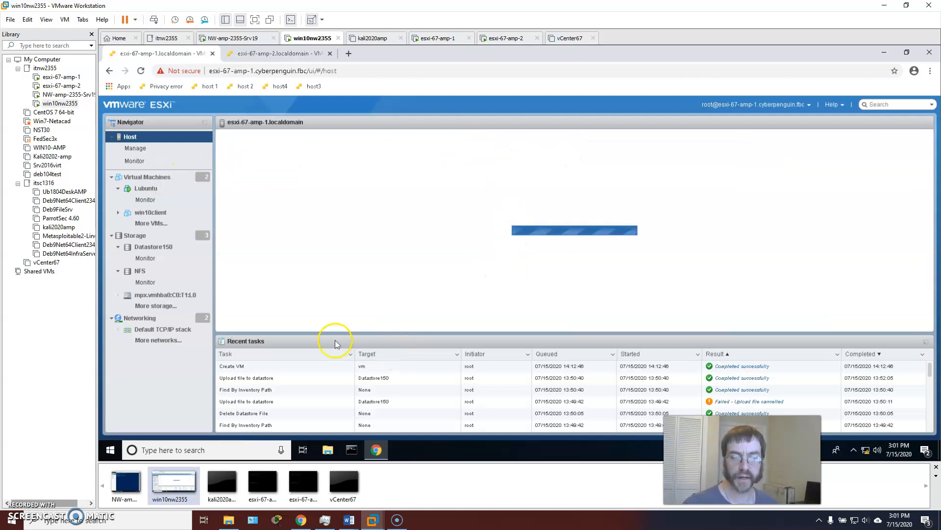
left_click(134, 161)
left_click(273, 53)
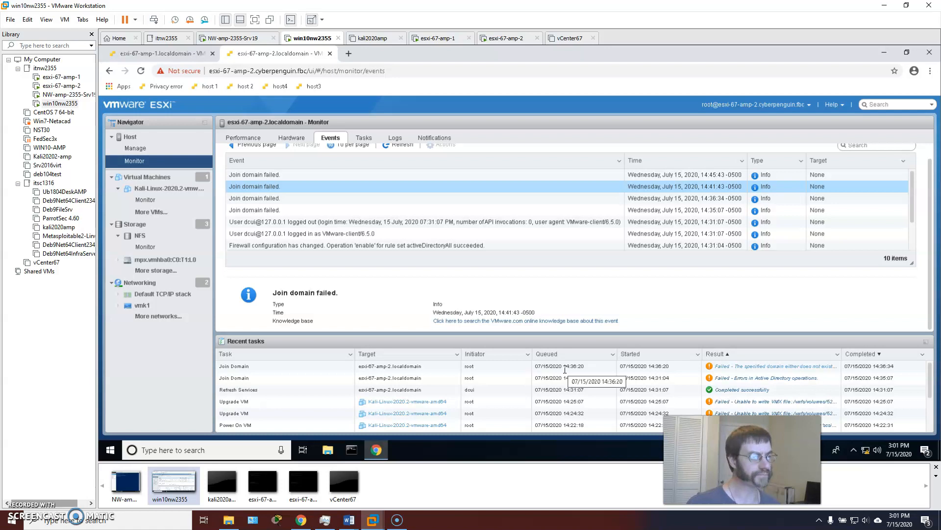
left_click(140, 163)
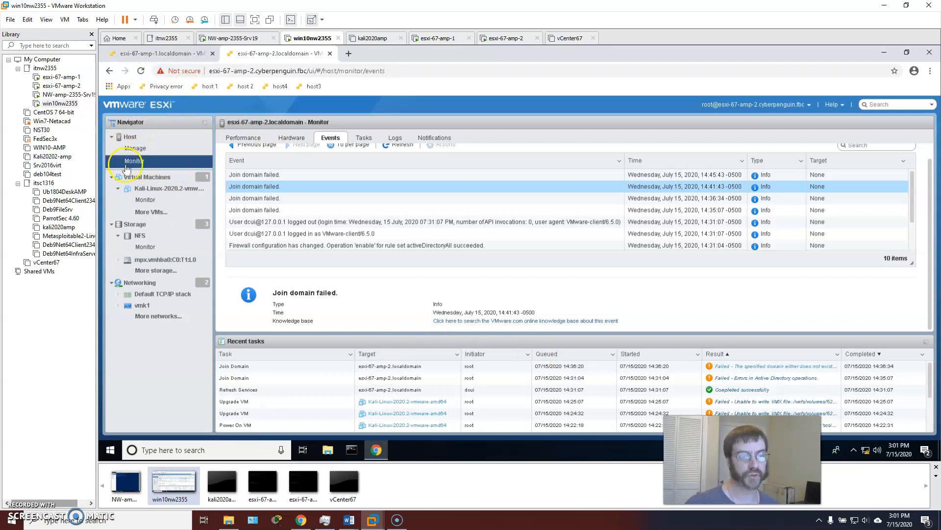
- Return to the esxi-67-amp-1 host and review the actions available for the Lubuntu virtual machine
left_click(174, 52)
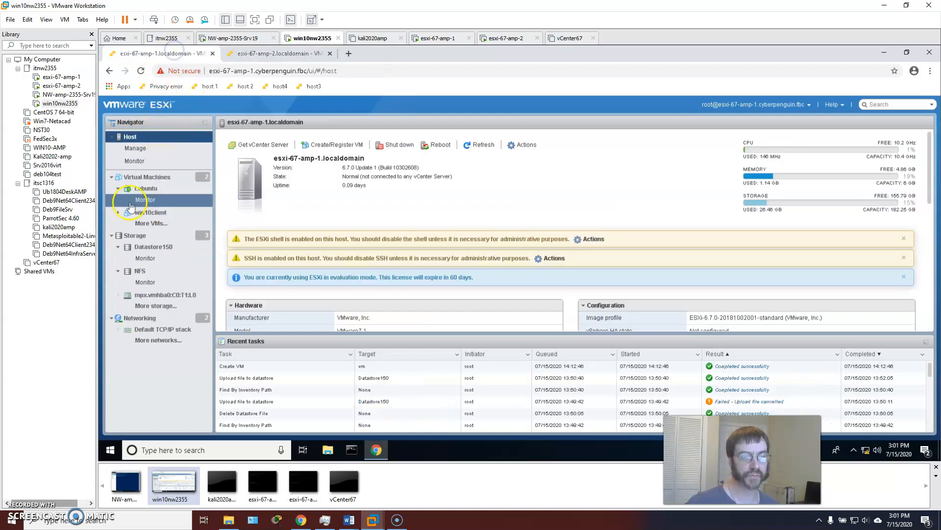
left_click(132, 188)
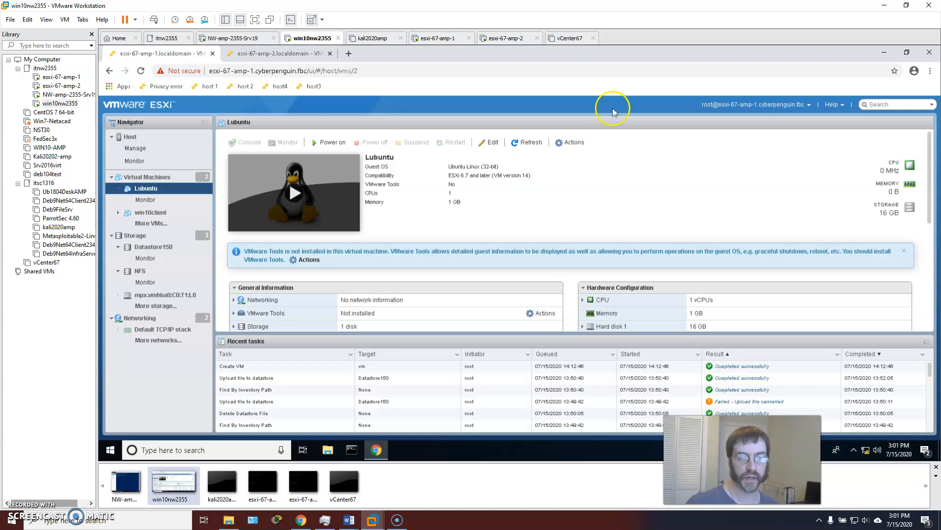
left_click(564, 142)
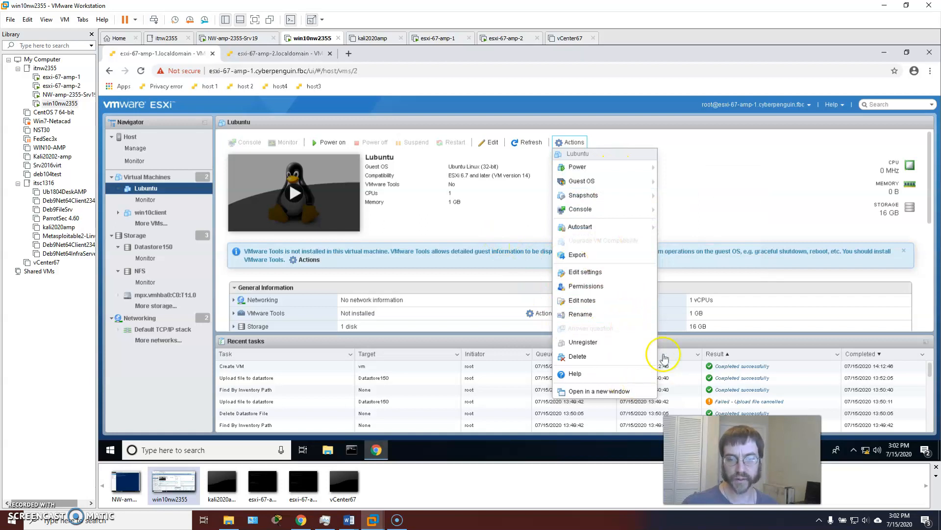
- Move the Lubuntu folder from Datastore150 into the VM folder on the NFS datastore
left_click(149, 248)
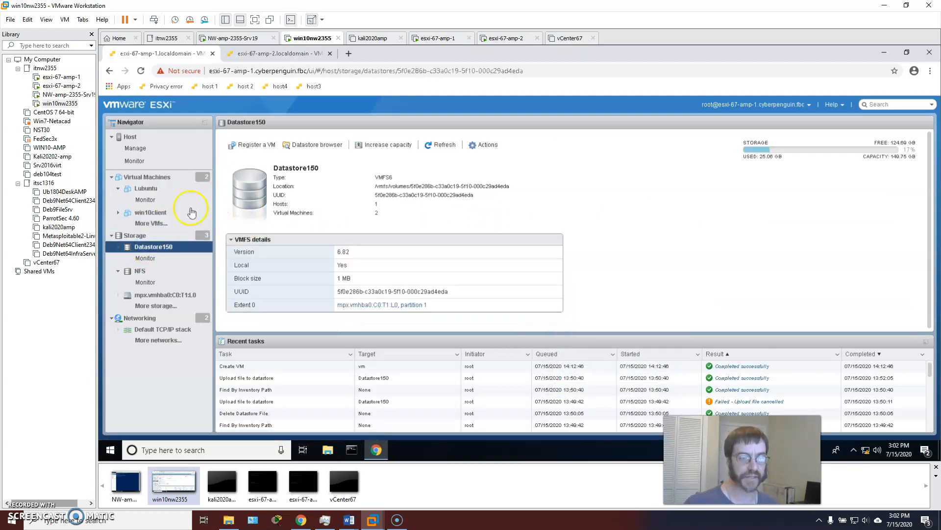
left_click(290, 147)
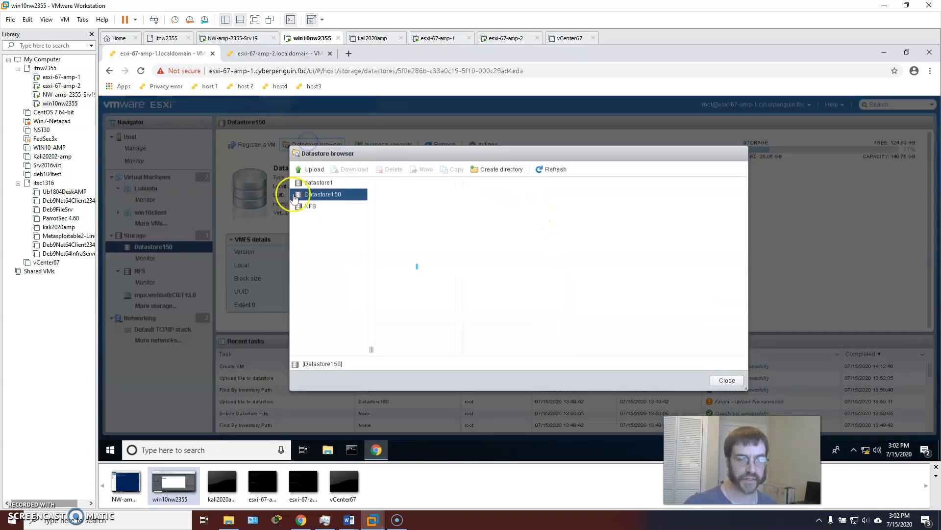
left_click(406, 206)
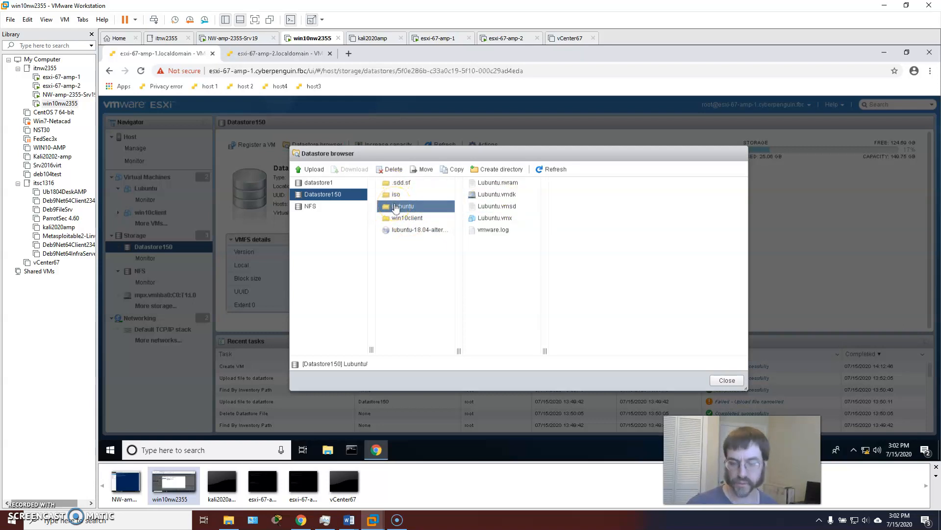
right_click(396, 207)
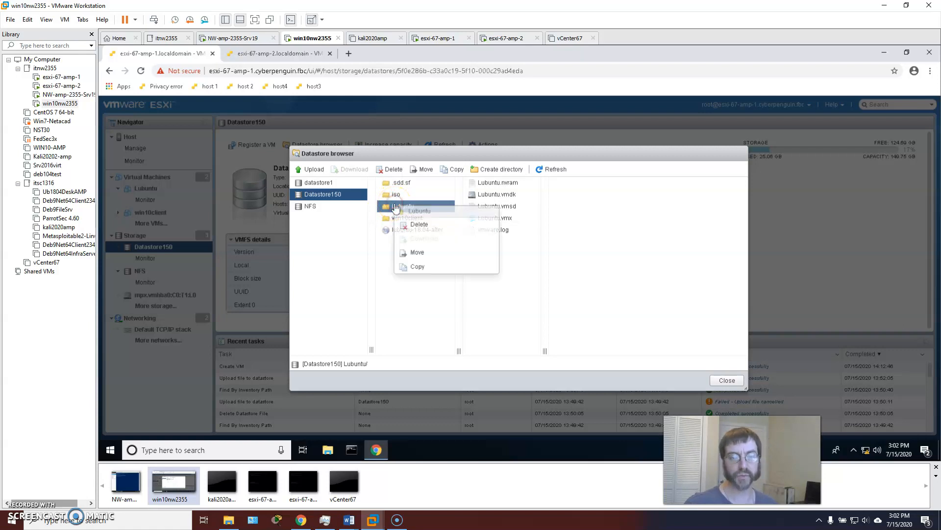
left_click(424, 253)
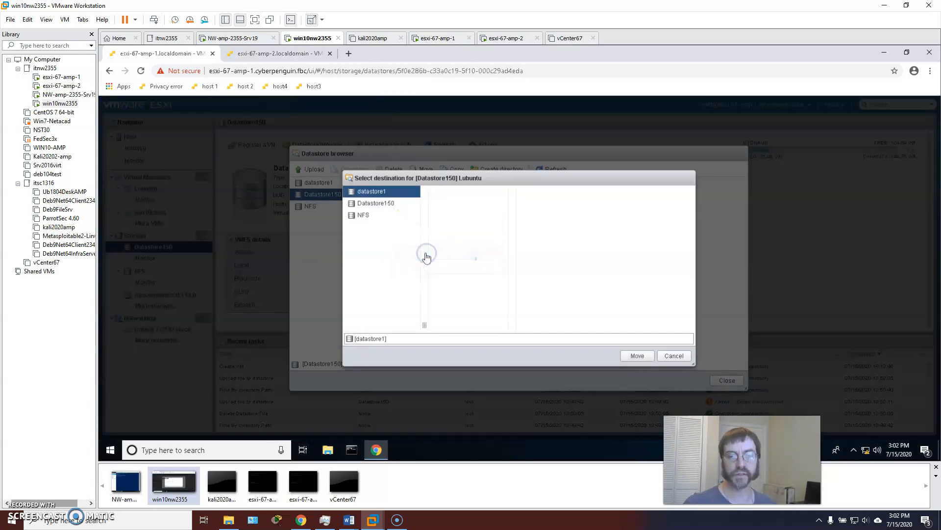
left_click(364, 215)
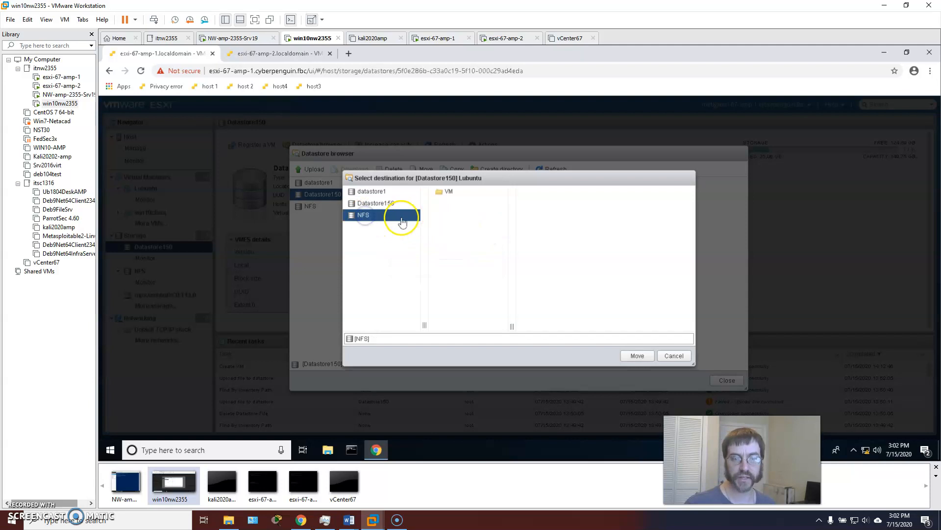
left_click(443, 191)
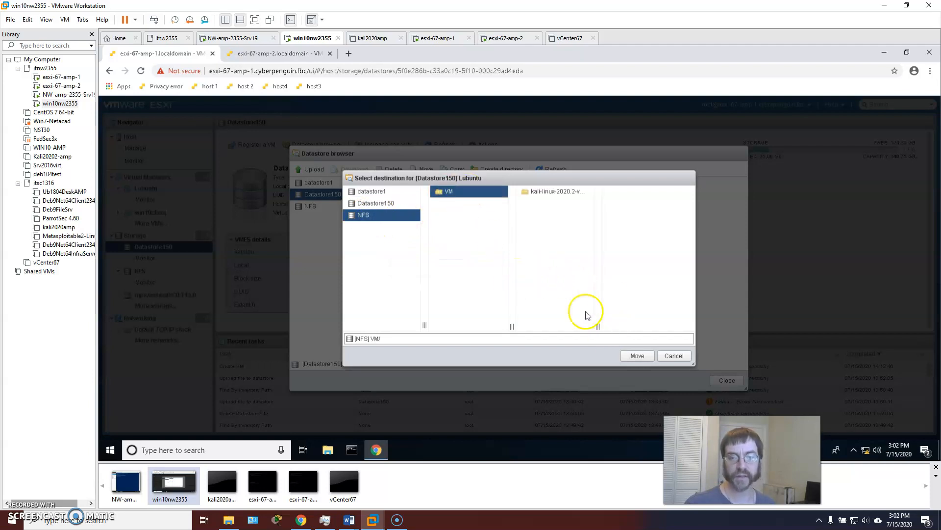
left_click(633, 356)
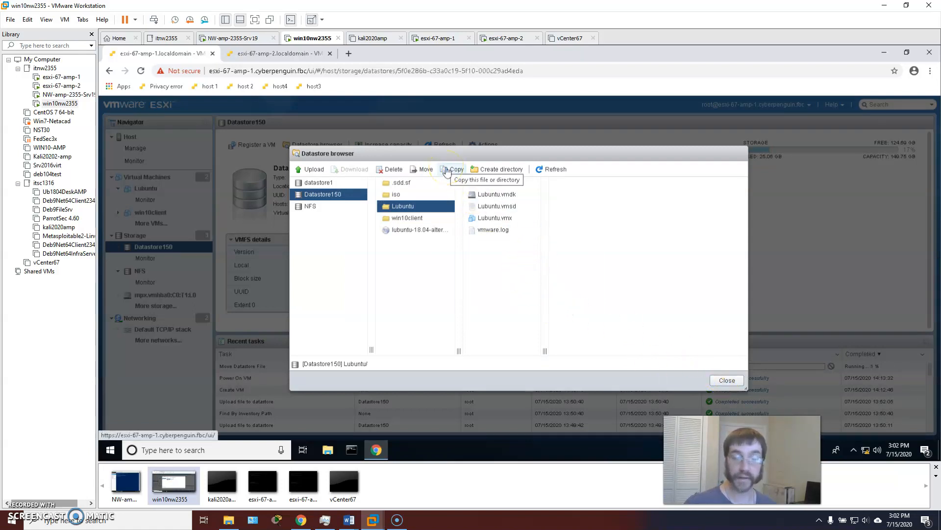
- Compare the Lubuntu folder on Datastore150 with the VM folder on the NFS datastore, and close the datastore browser
left_click(417, 207)
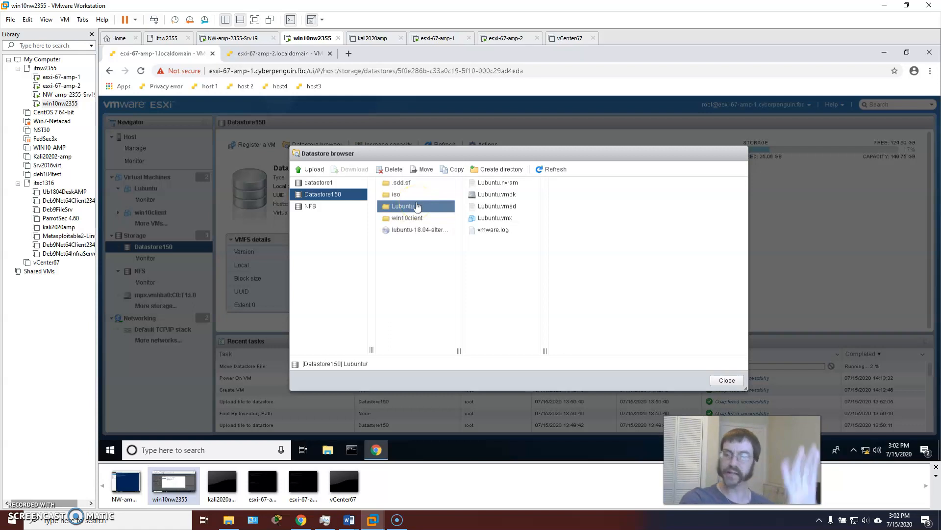
left_click_drag(417, 206, 398, 198)
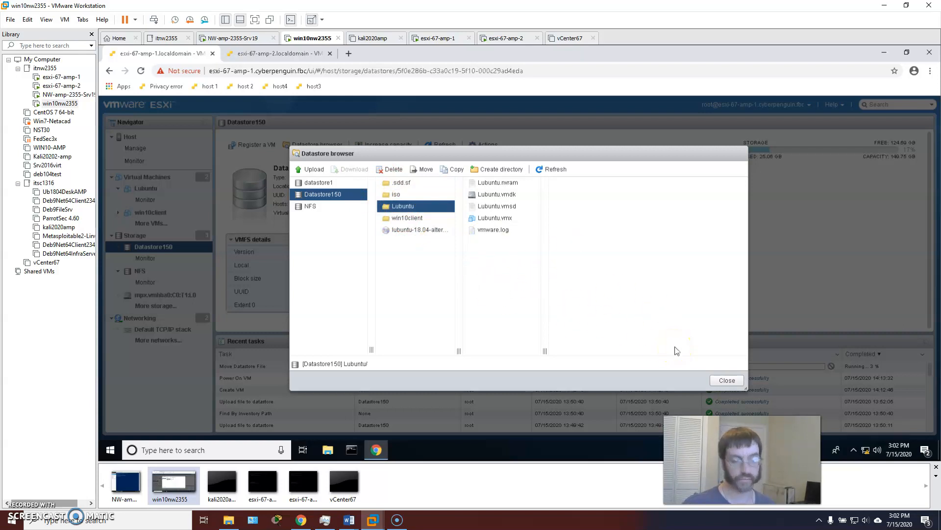
left_click(296, 206)
left_click(399, 185)
left_click(395, 185)
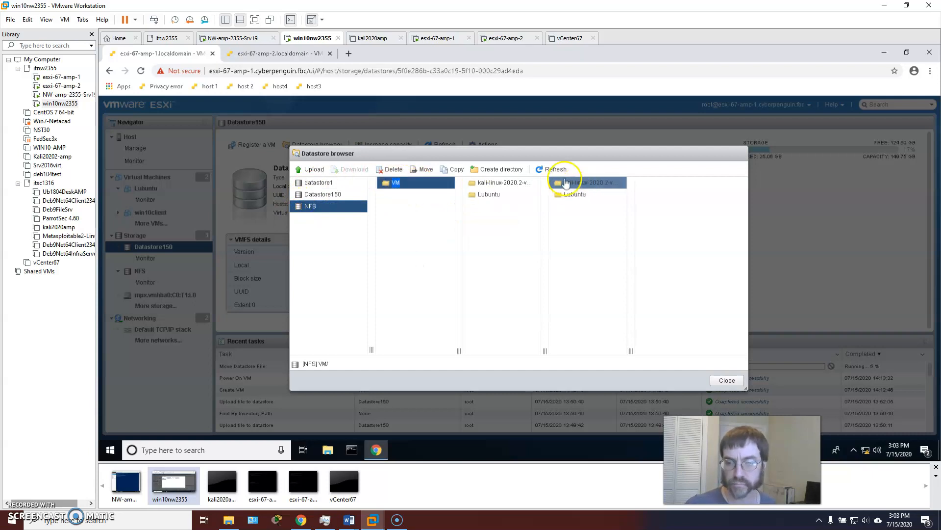
left_click_drag(511, 149, 375, 67)
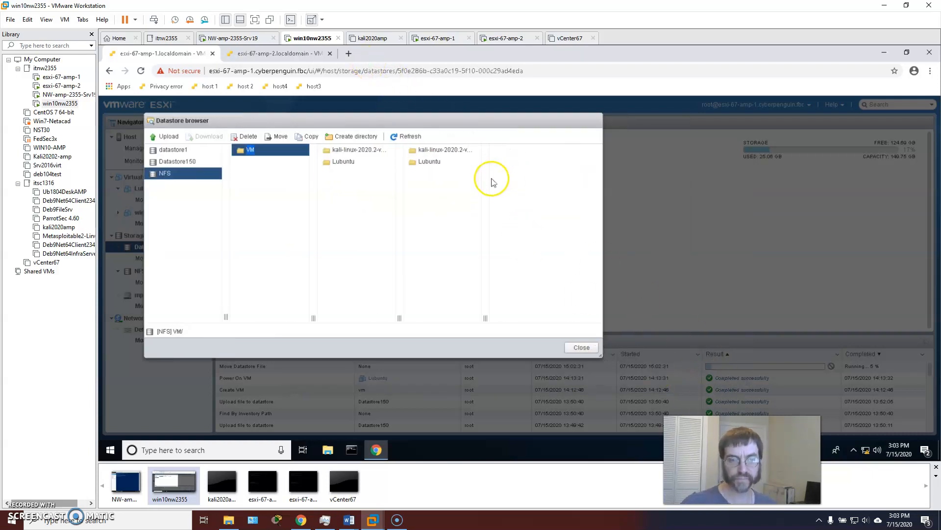
left_click(579, 347)
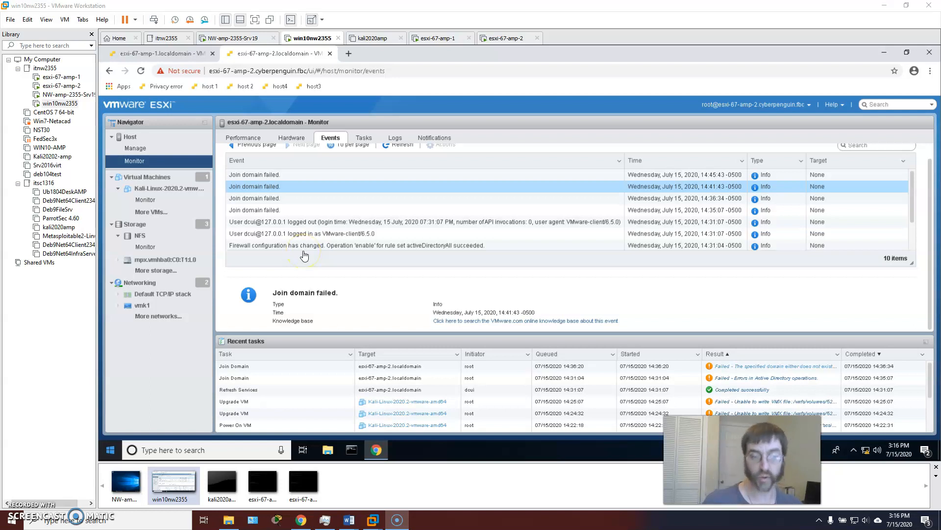
- Inspect the Lubuntu folder inside the NFS datastore's VM folder from the esxi-67-amp-2 host, and close the datastore browser
left_click(137, 236)
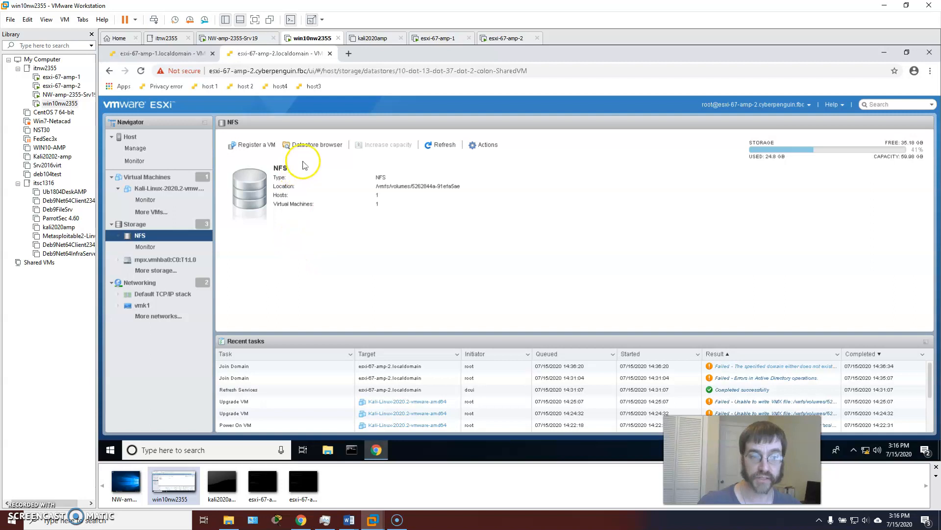
left_click(316, 145)
left_click(423, 188)
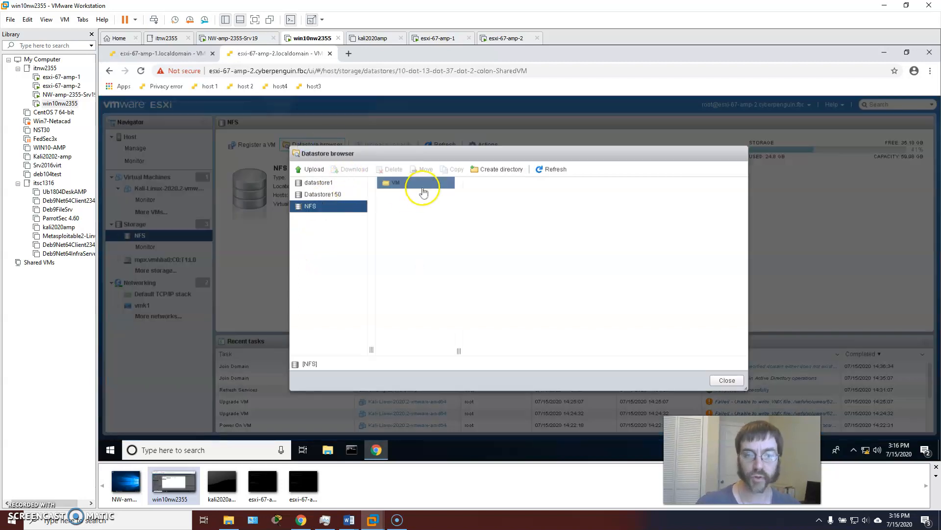
left_click(525, 194)
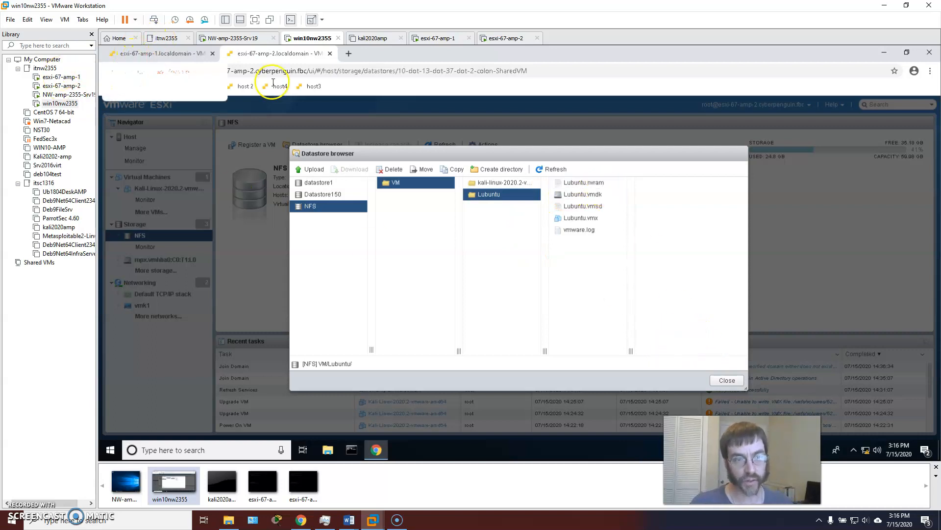
left_click(727, 380)
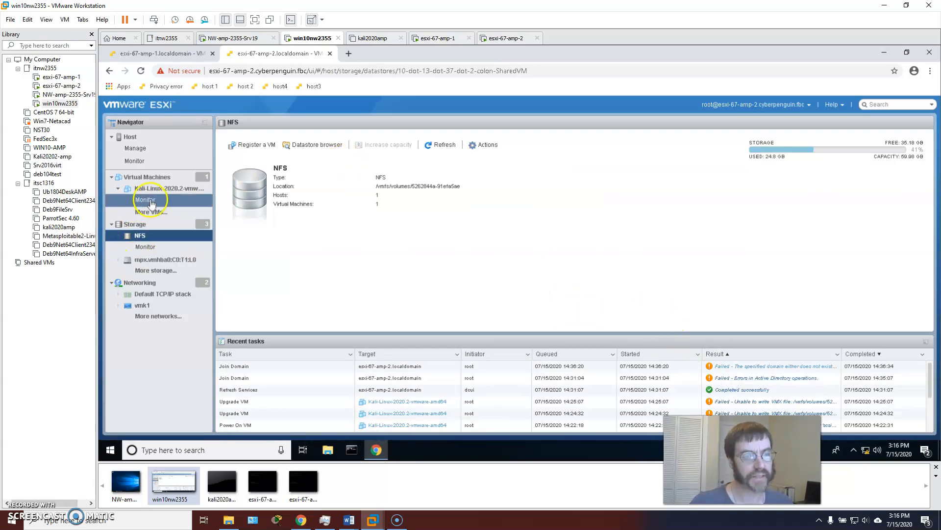
- Start a new virtual machine on the esxi-67-amp-2 host with the creation type "Register an existing virtual machine"
left_click(154, 177)
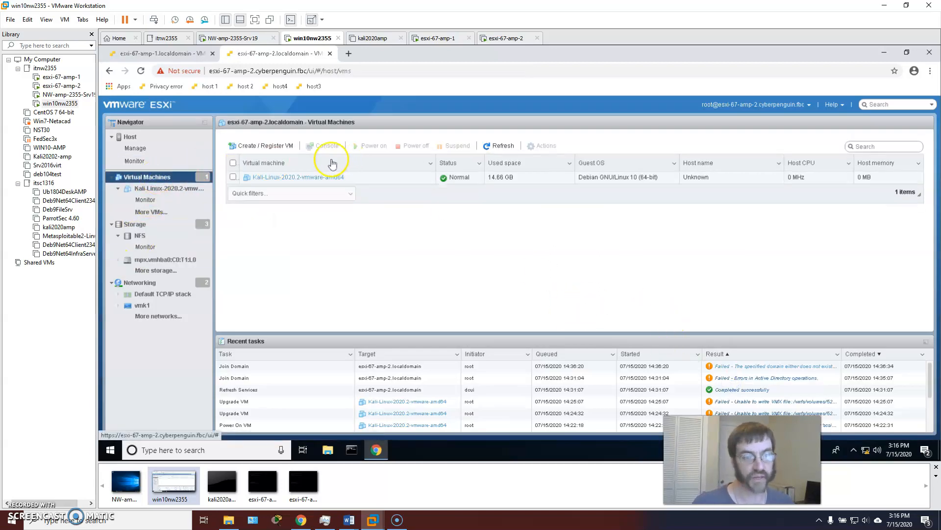
left_click(274, 146)
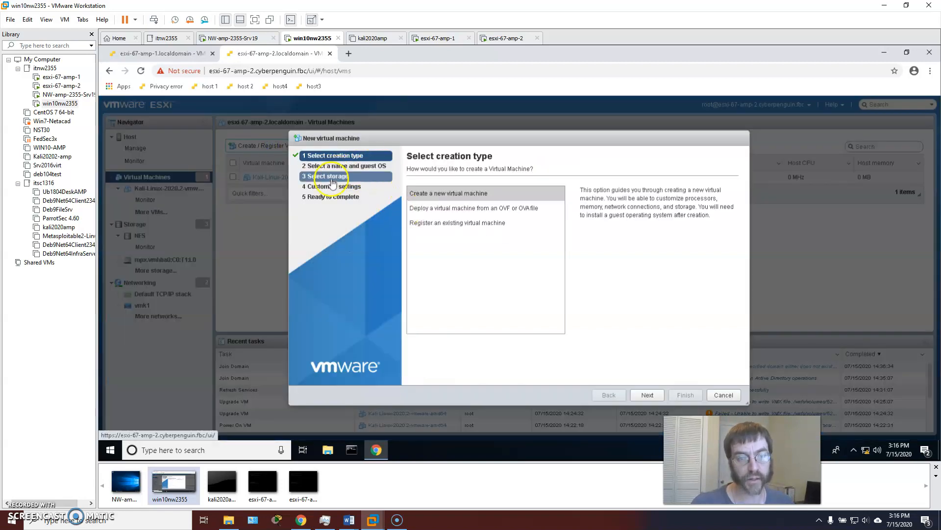
left_click(481, 224)
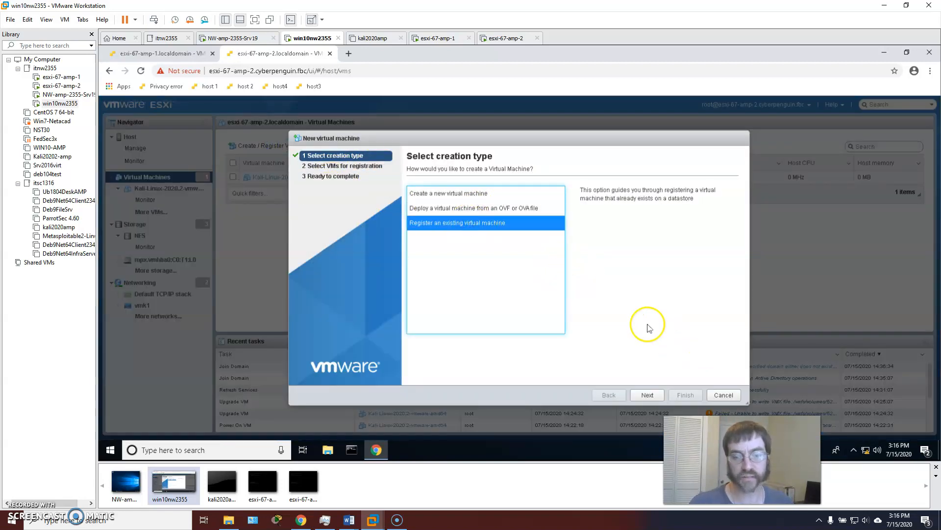
left_click(648, 394)
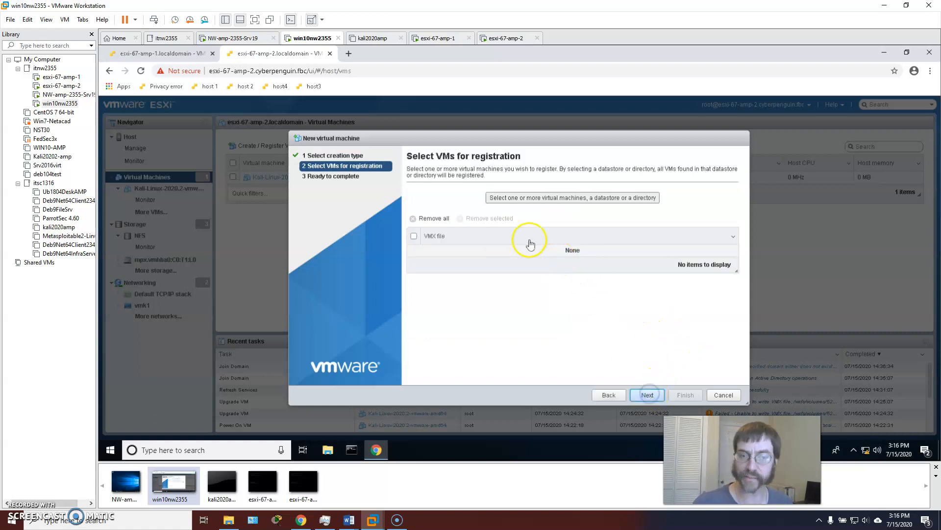
- Register the existing Lubuntu virtual machine using VM/Lubuntu/Lubuntu.vmx on the NFS datastore, and finish the wizard
left_click(552, 197)
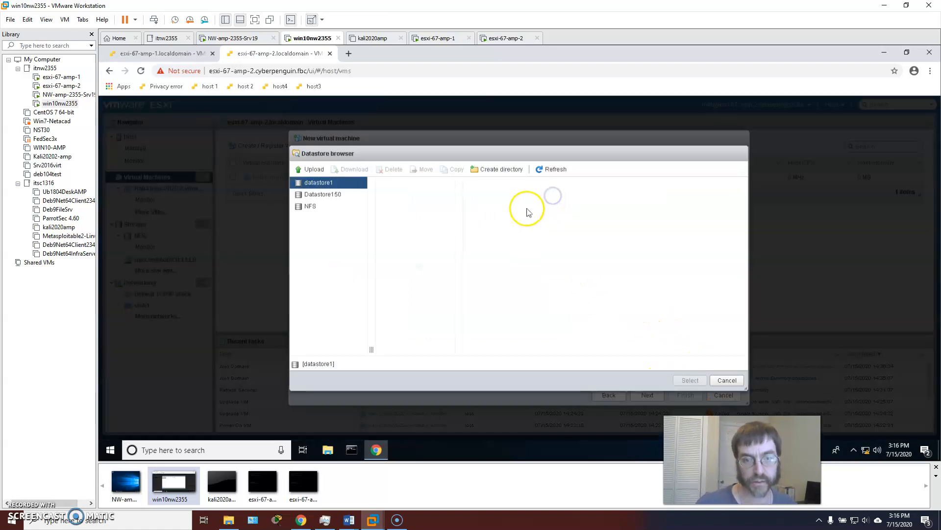
left_click(311, 205)
left_click(397, 182)
left_click(489, 194)
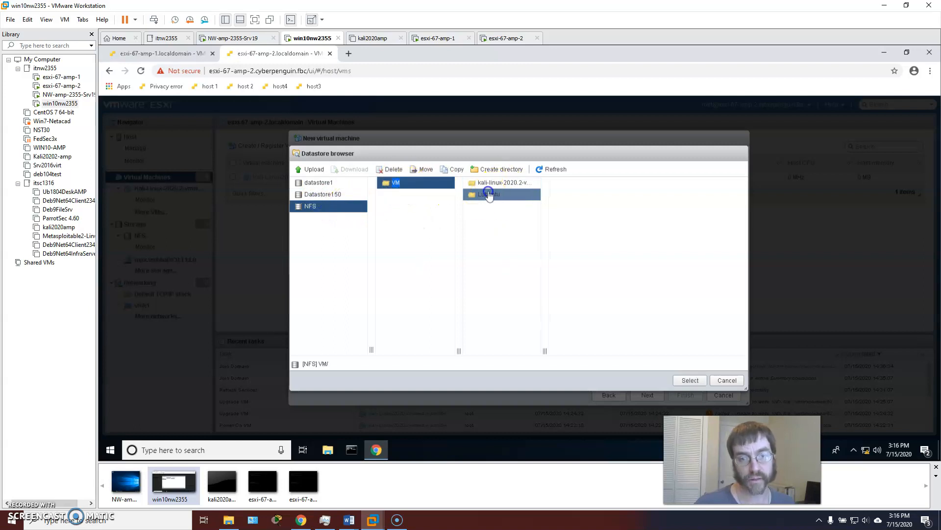
left_click(574, 218)
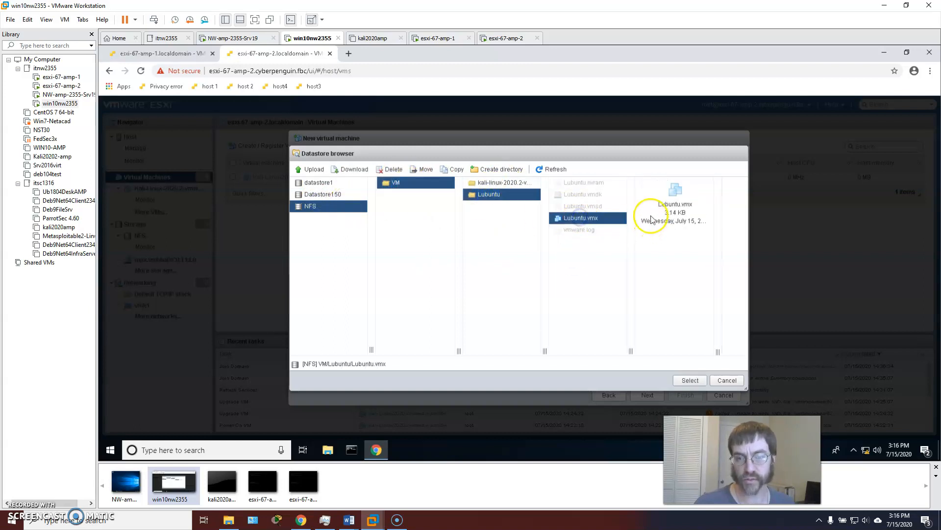
left_click(689, 380)
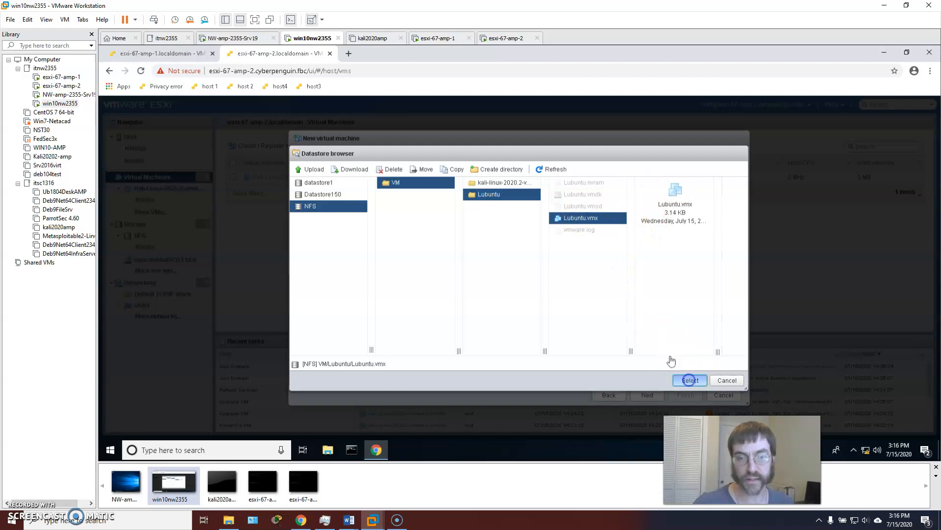
left_click(412, 250)
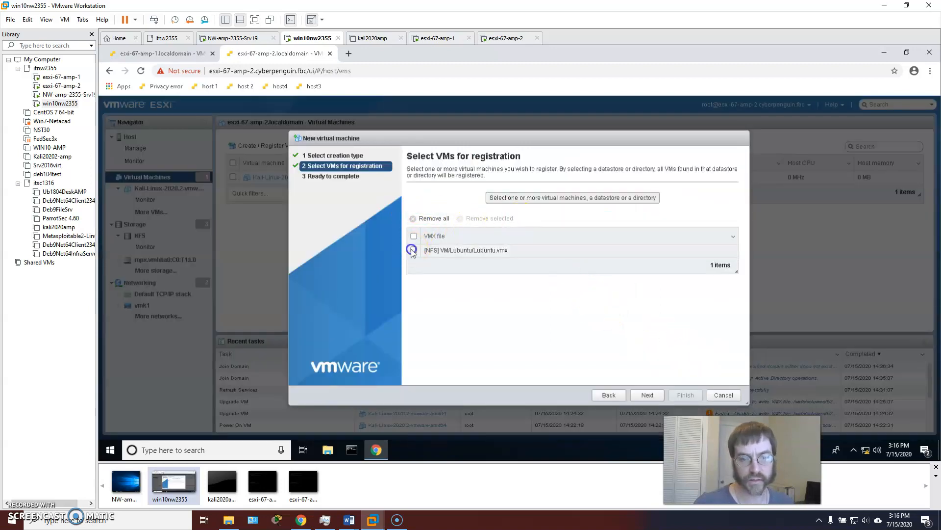
left_click(648, 395)
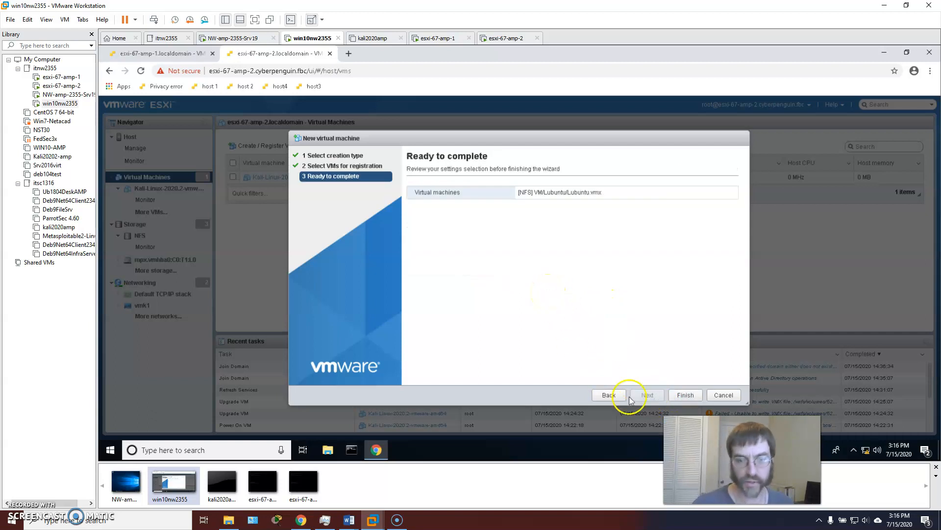
left_click(687, 394)
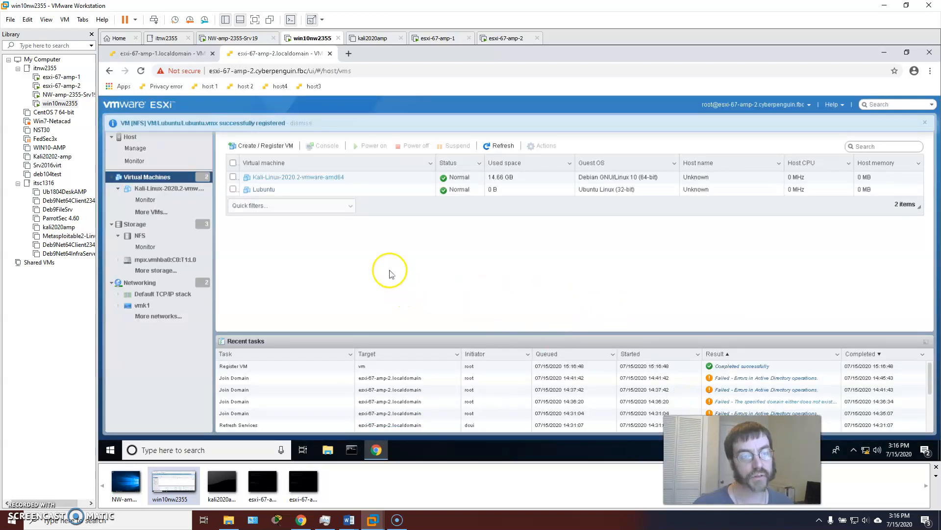
- Power on the registered Lubuntu virtual machine and answer its moved-or-copied question with "I Copied It"
left_click(265, 189)
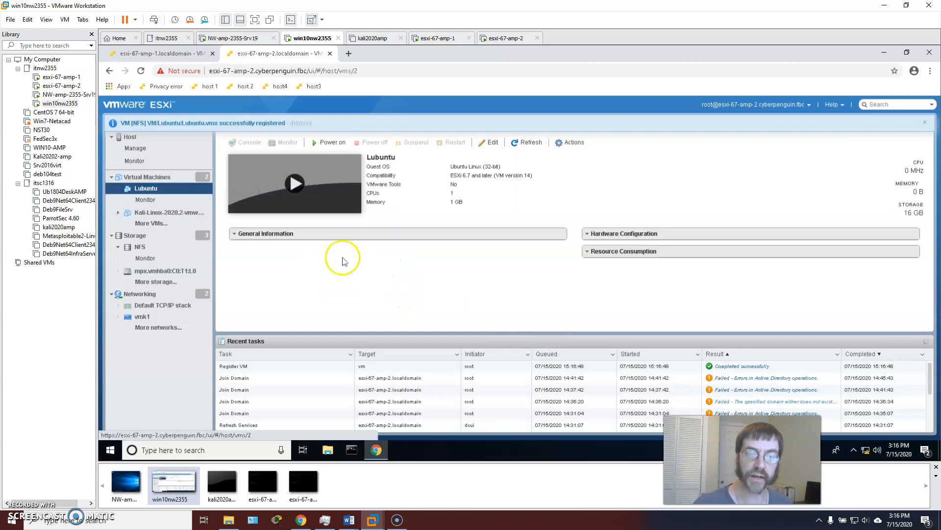
left_click(300, 195)
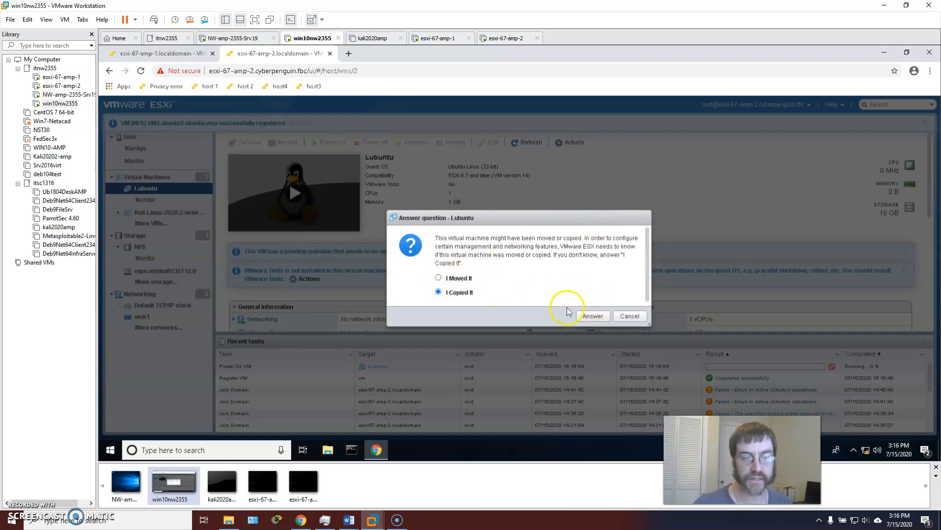
left_click(590, 316)
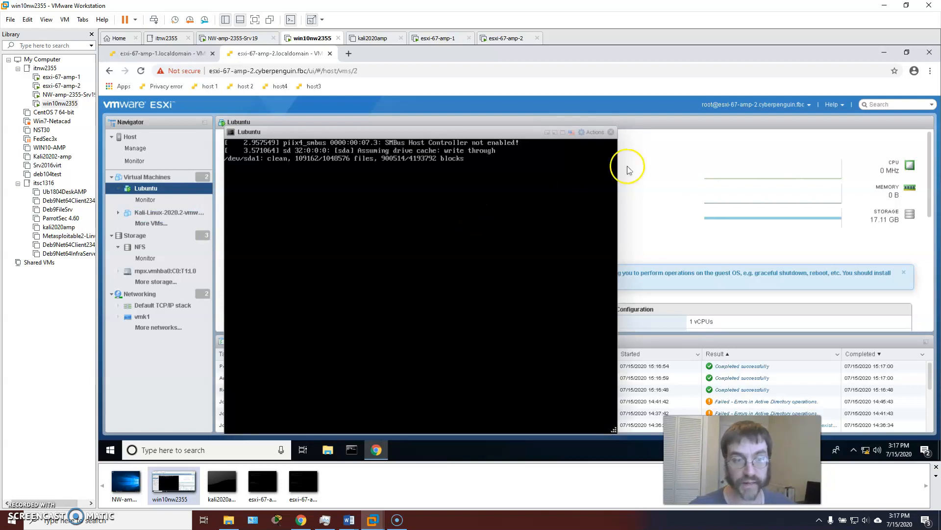
- Log in to the Lubuntu guest in its console by entering the account password
left_click_drag(496, 131, 501, 118)
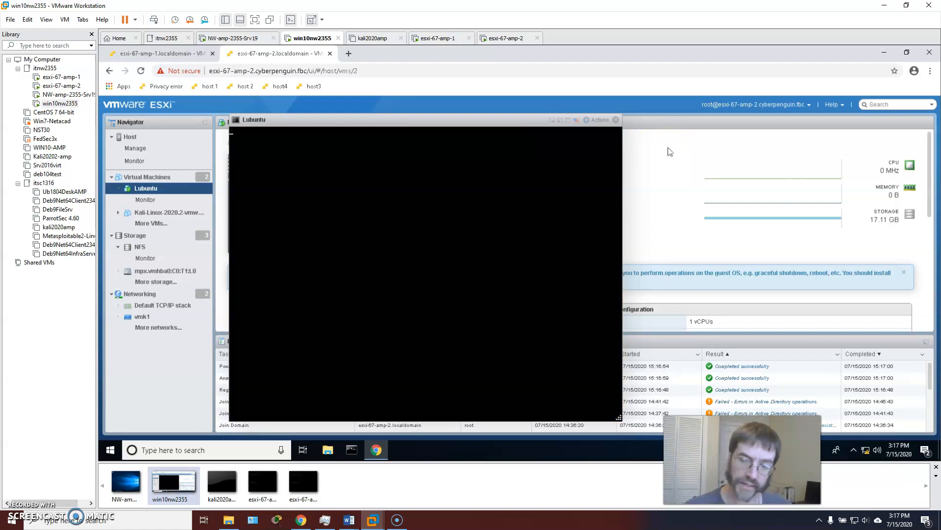
mouse_move(466, 120)
left_mouse_down()
mouse_move(572, 137)
mouse_move(562, 148)
mouse_move(494, 122)
mouse_move(480, 131)
left_mouse_up()
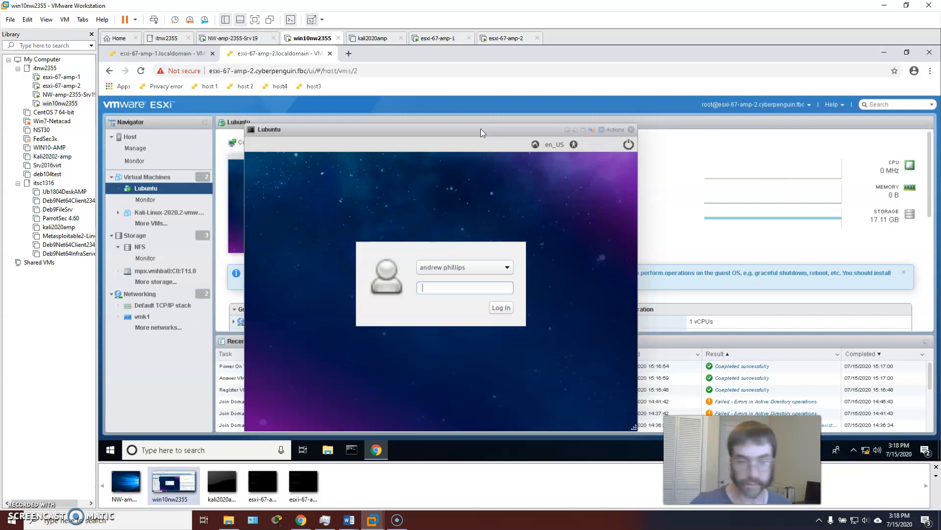
left_click(443, 287)
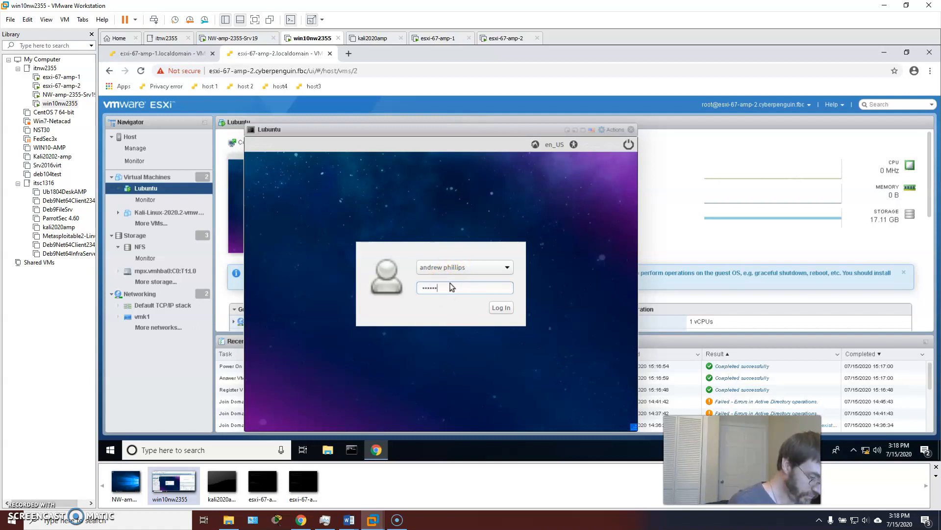
key("Return")
left_click(454, 288)
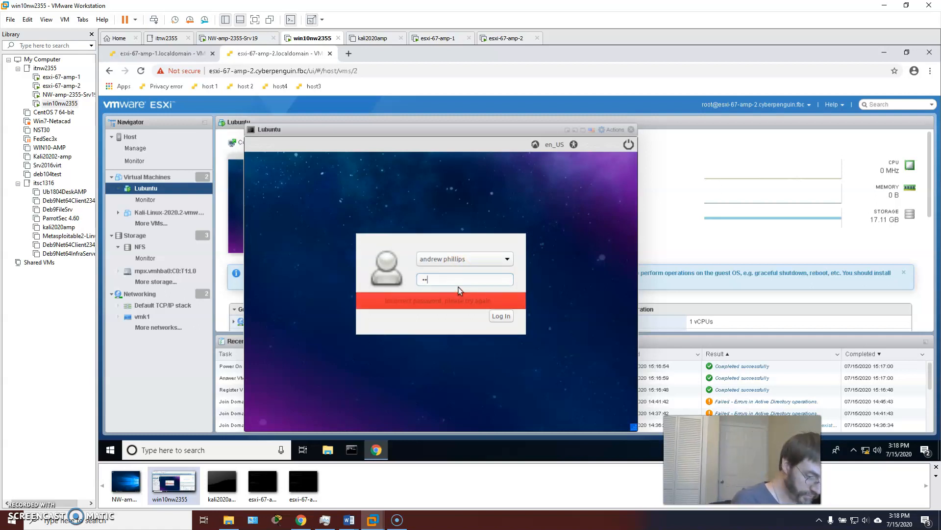
type("••••••••")
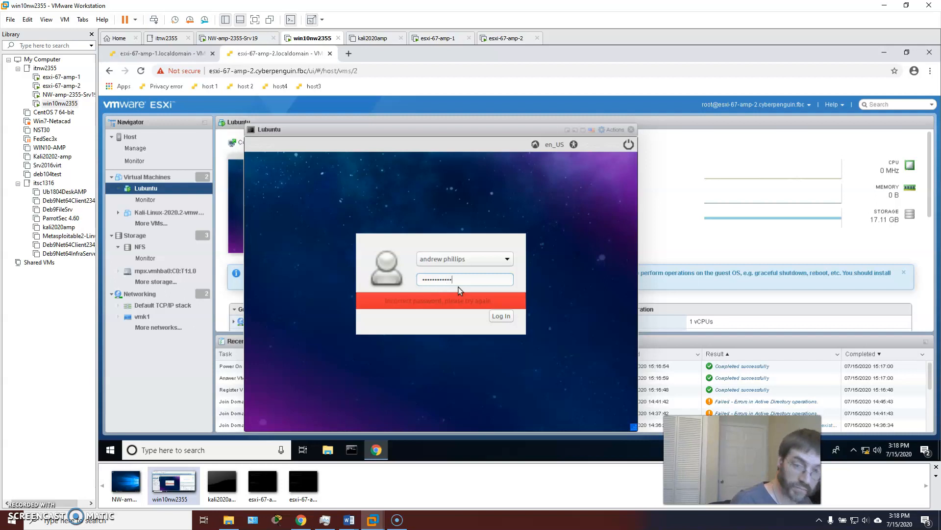
type("••••")
key("Return")
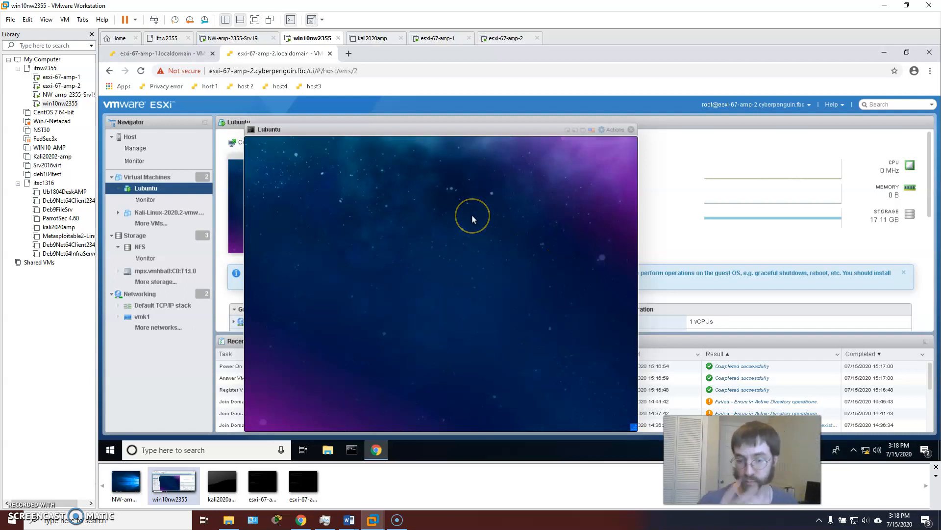
- Shut down the Lubuntu guest system through its session logout options
mouse_move(459, 133)
left_mouse_down()
mouse_move(580, 133)
mouse_move(444, 129)
left_mouse_up()
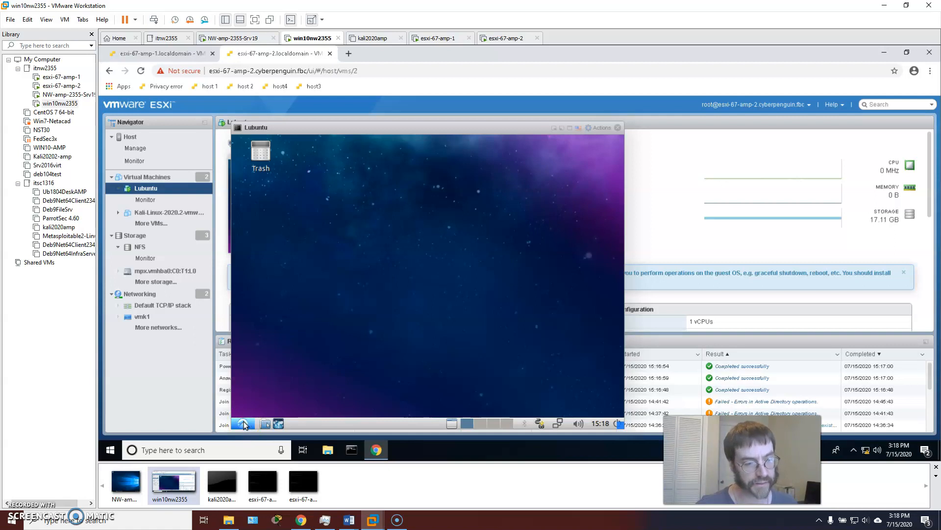
left_click(243, 424)
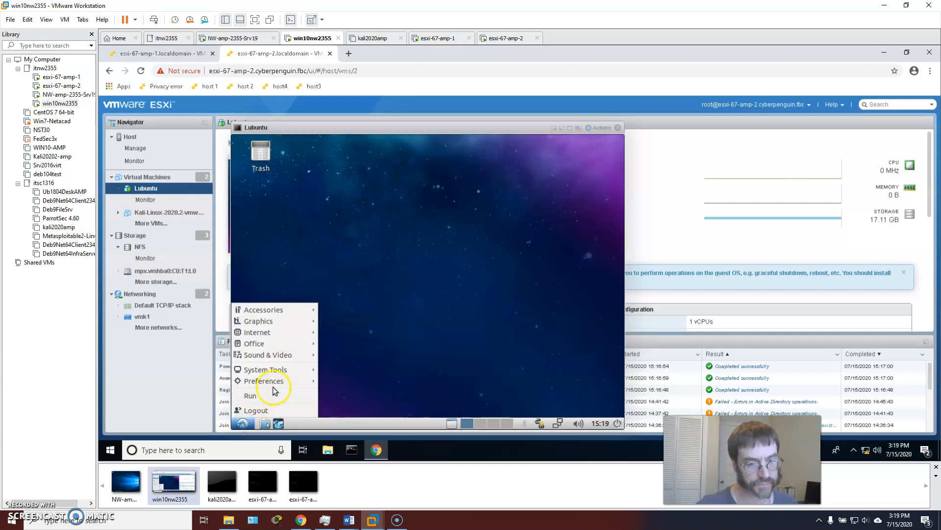
left_click(258, 412)
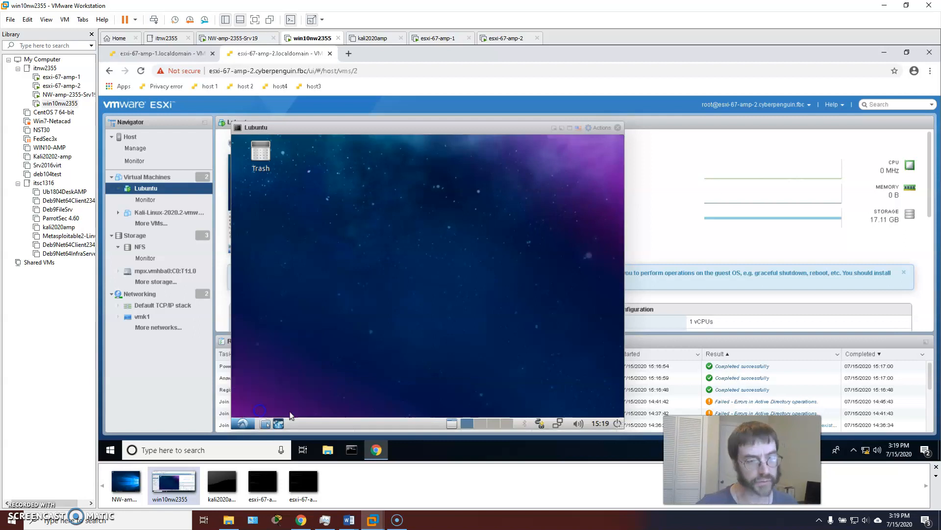
left_click(378, 255)
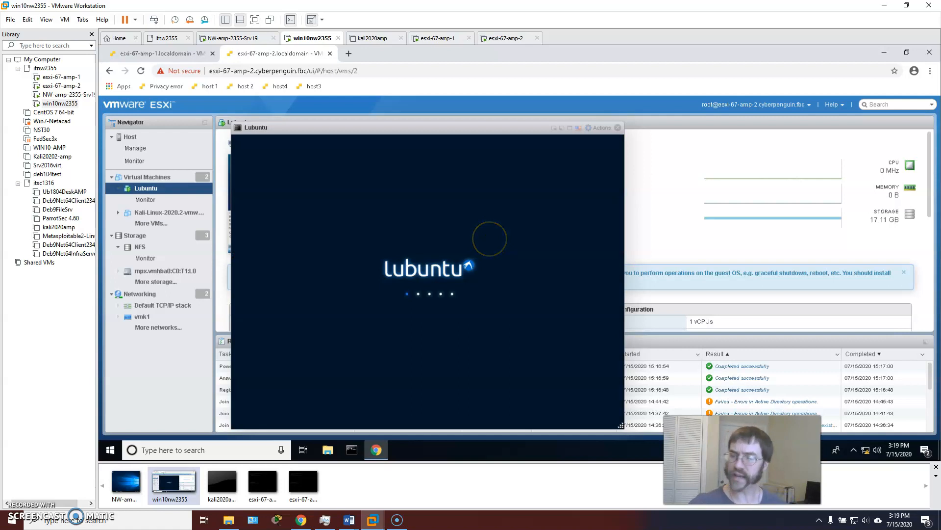